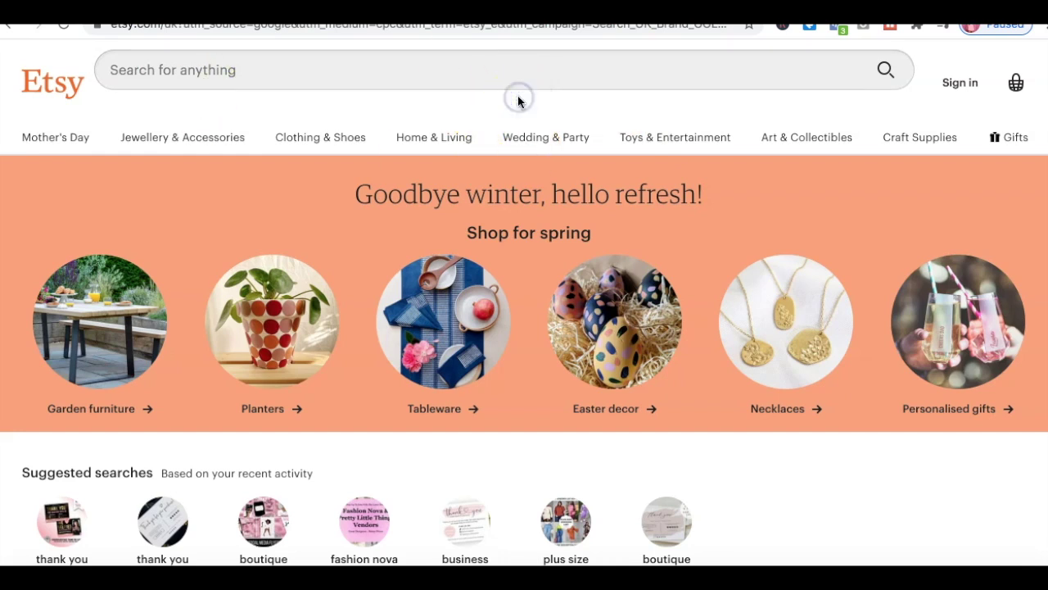
# Open the Etsy sign-in dialog and switch to the account registration form to view its fields
pyautogui.click(952, 98)
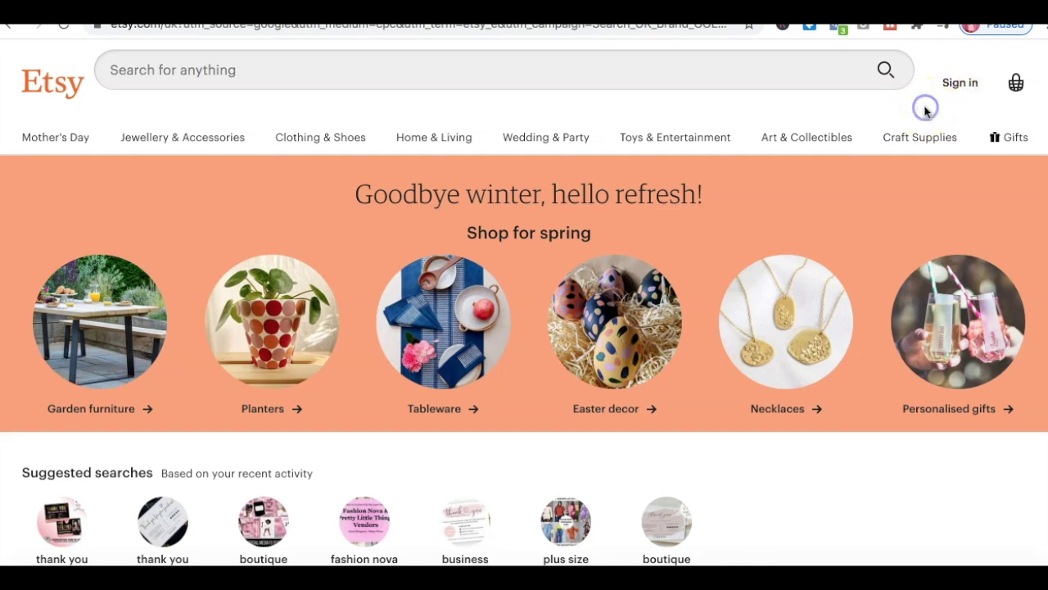
pyautogui.click(950, 82)
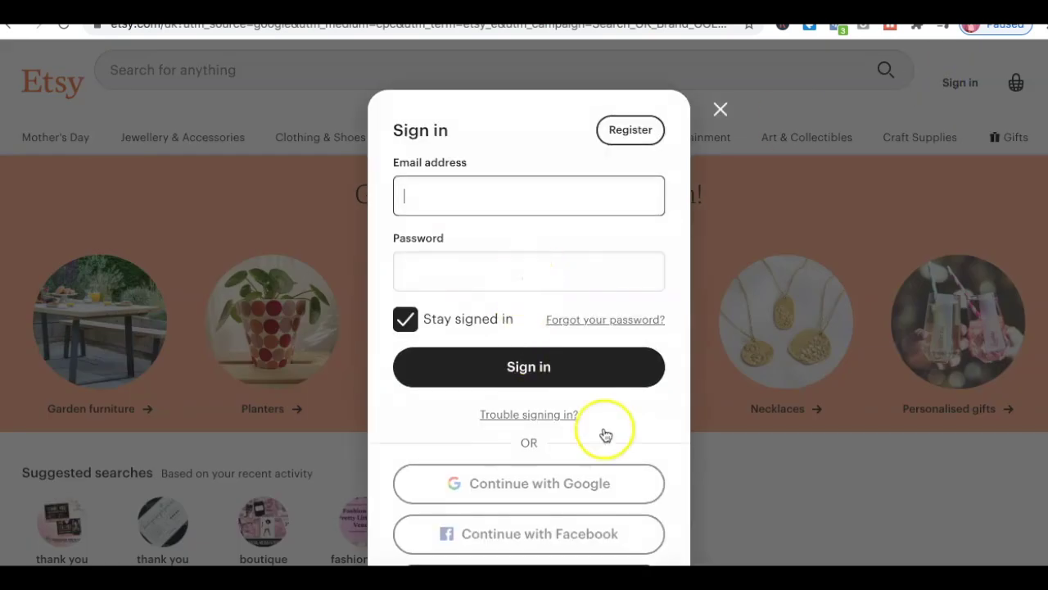
pyautogui.click(633, 131)
pyautogui.click(508, 219)
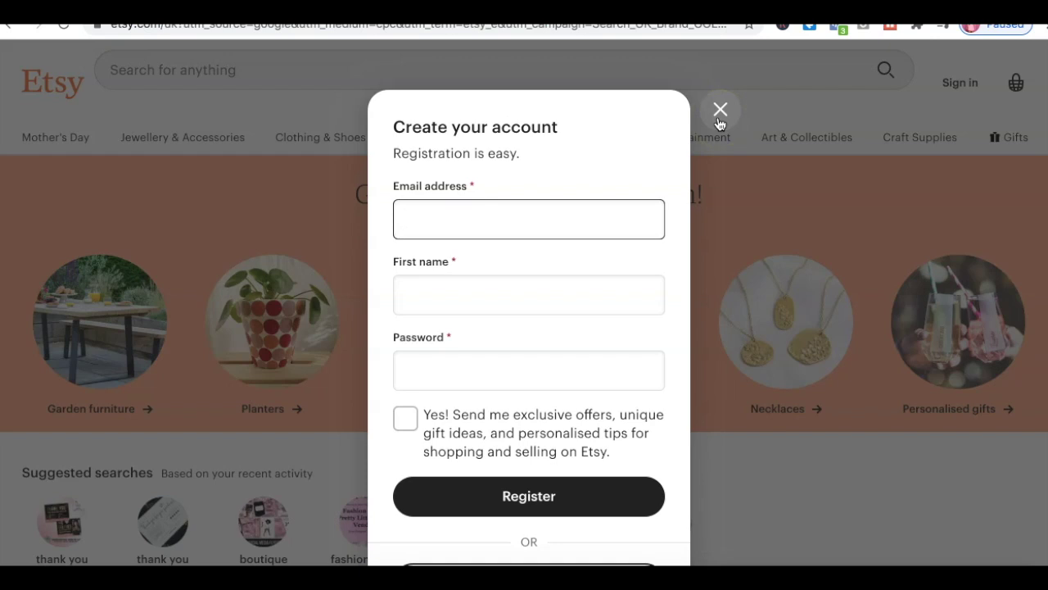
pyautogui.click(615, 186)
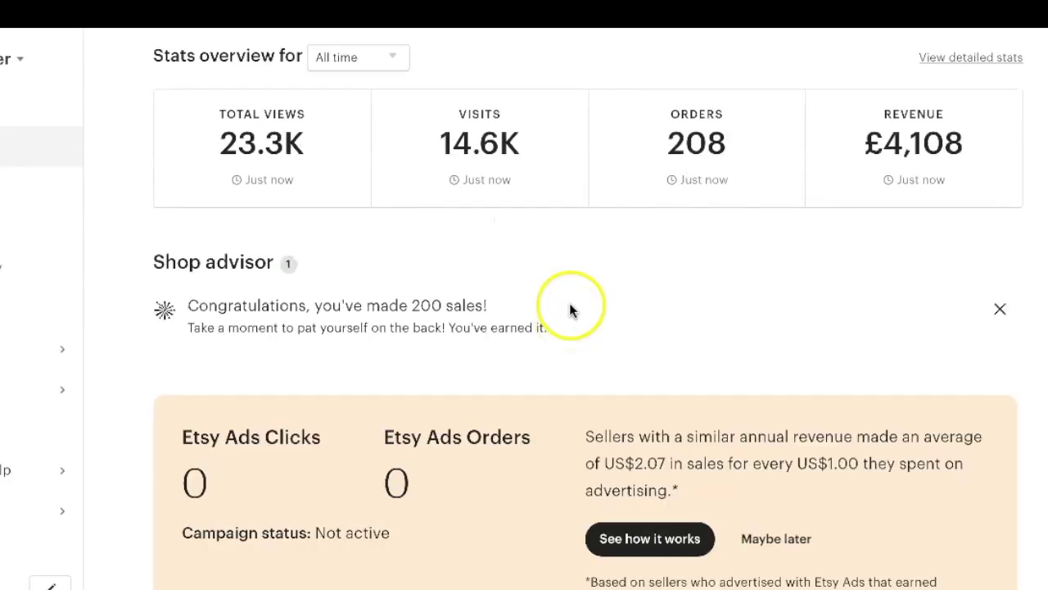
# Examine the shop's all-time stats overview, focusing on orders and revenue, and read the Shop advisor message
pyautogui.moveTo(889, 136); pyautogui.dragTo(946, 145)
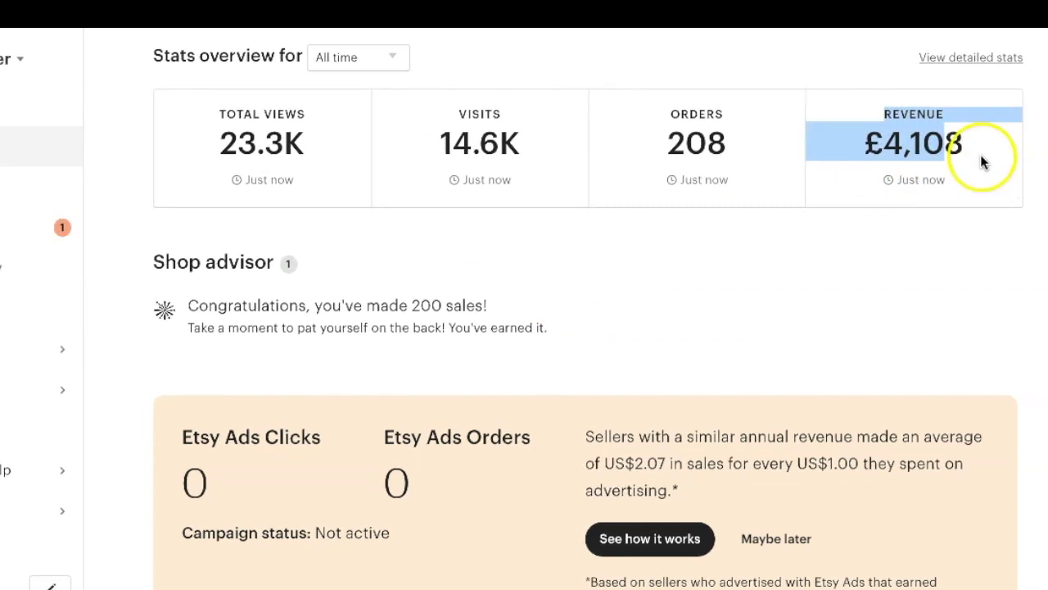
pyautogui.click(927, 233)
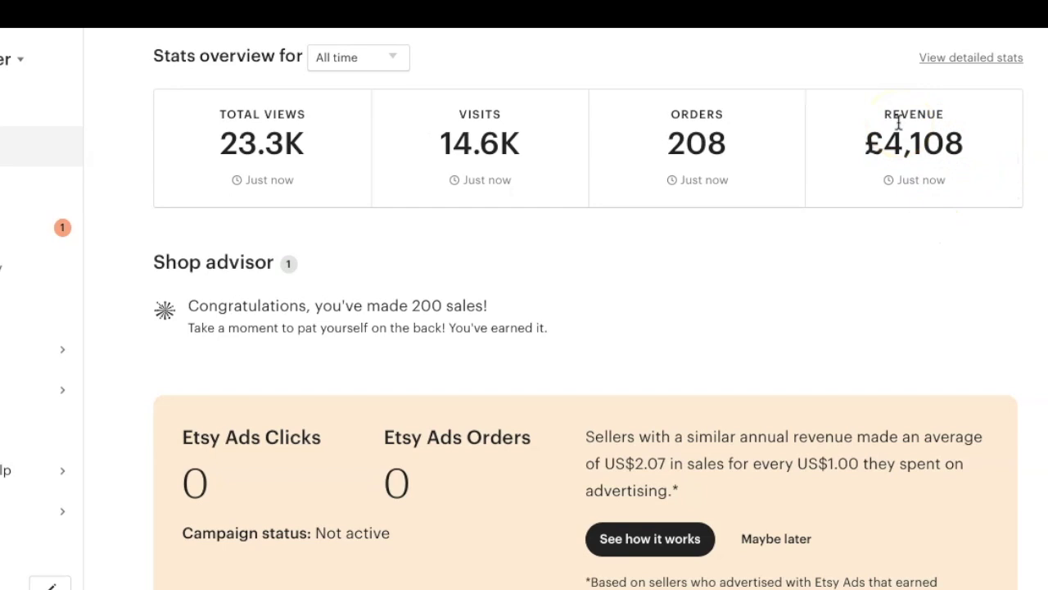
pyautogui.click(672, 127)
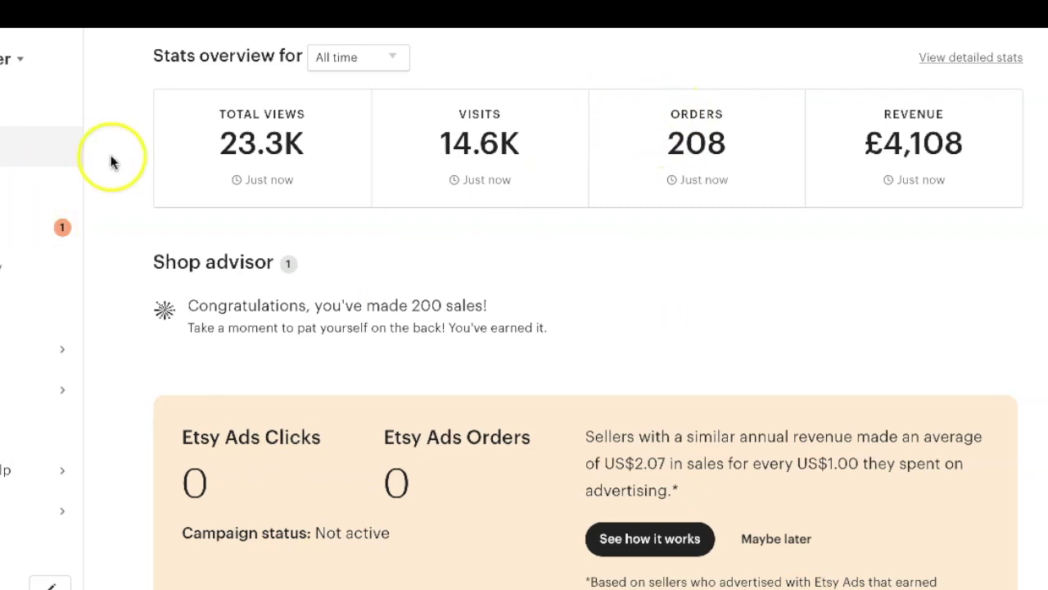
pyautogui.click(357, 59)
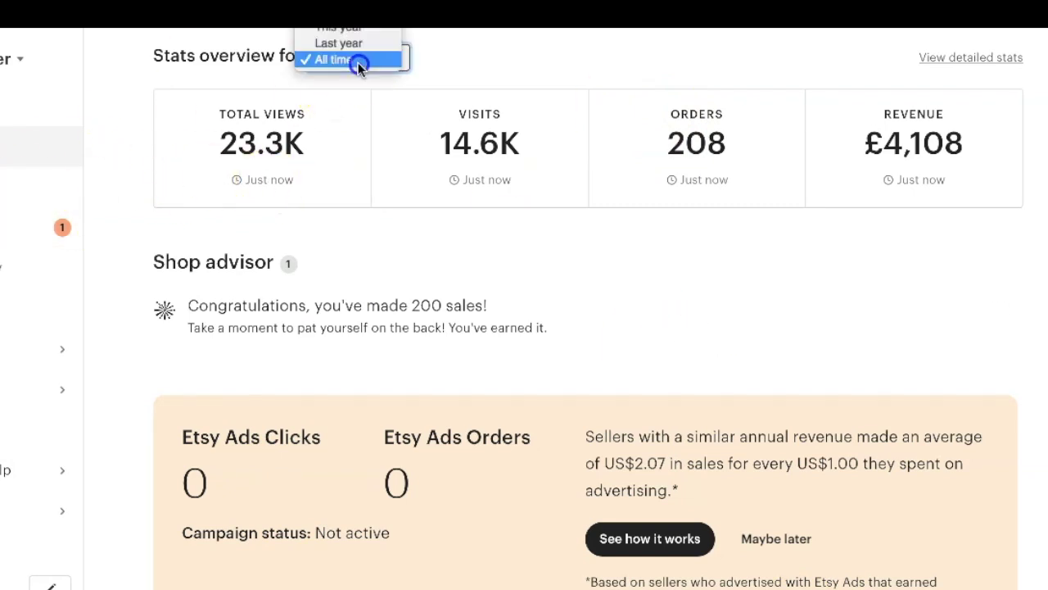
pyautogui.click(442, 194)
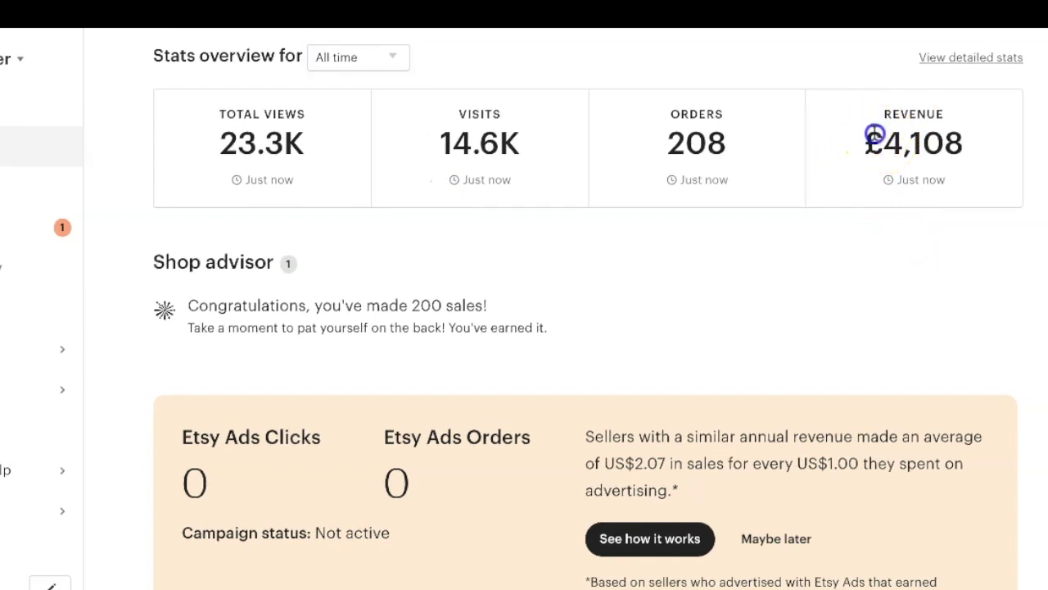
pyautogui.moveTo(866, 143); pyautogui.dragTo(946, 157)
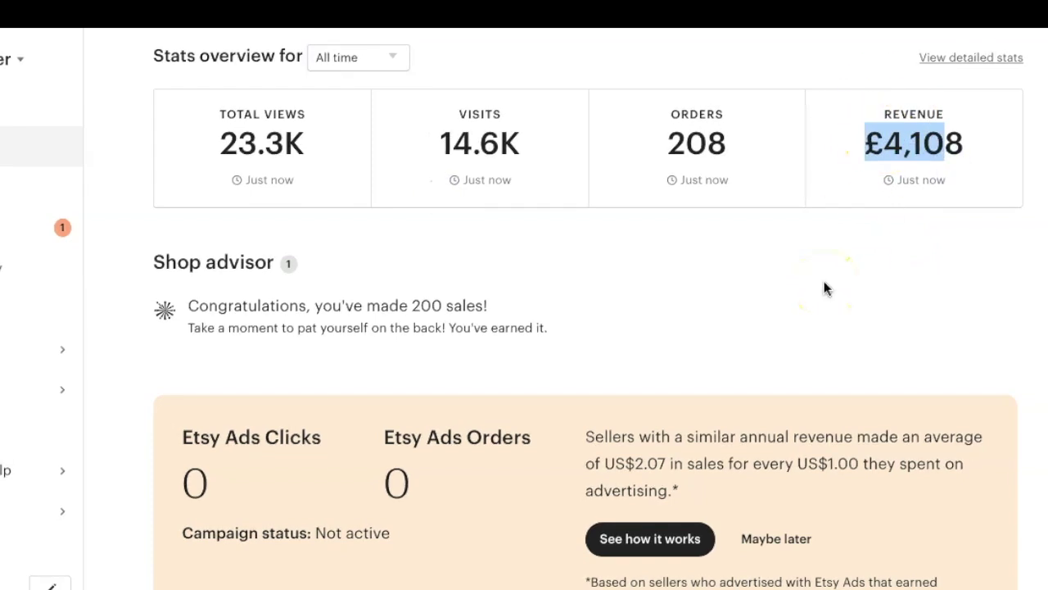
pyautogui.click(766, 307)
pyautogui.click(398, 253)
pyautogui.click(408, 312)
pyautogui.moveTo(408, 312); pyautogui.dragTo(527, 311)
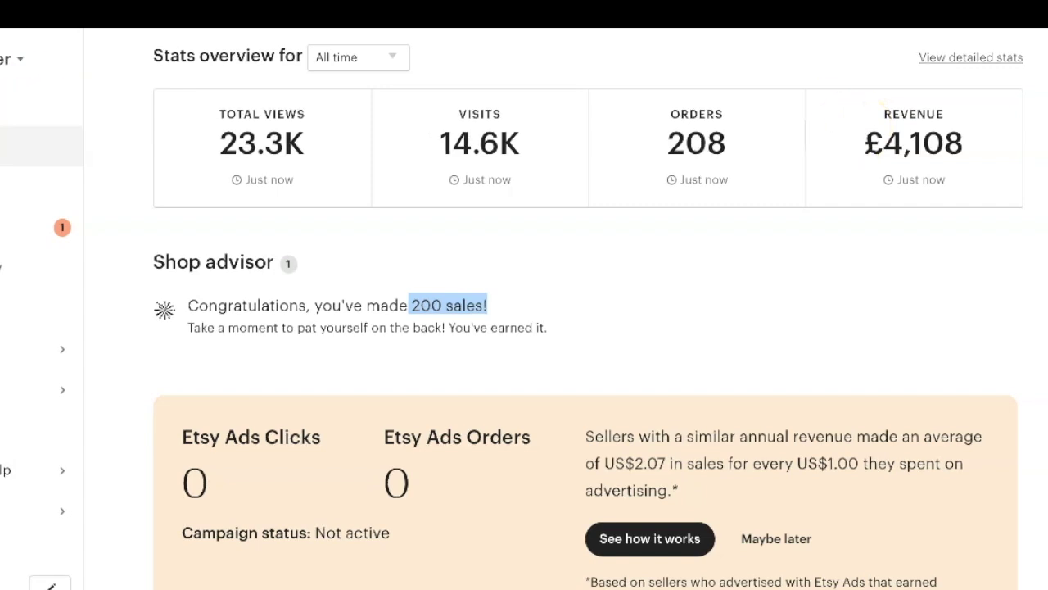
# Open the shop's listings and examine the first rows of digital products
pyautogui.click(12, 193)
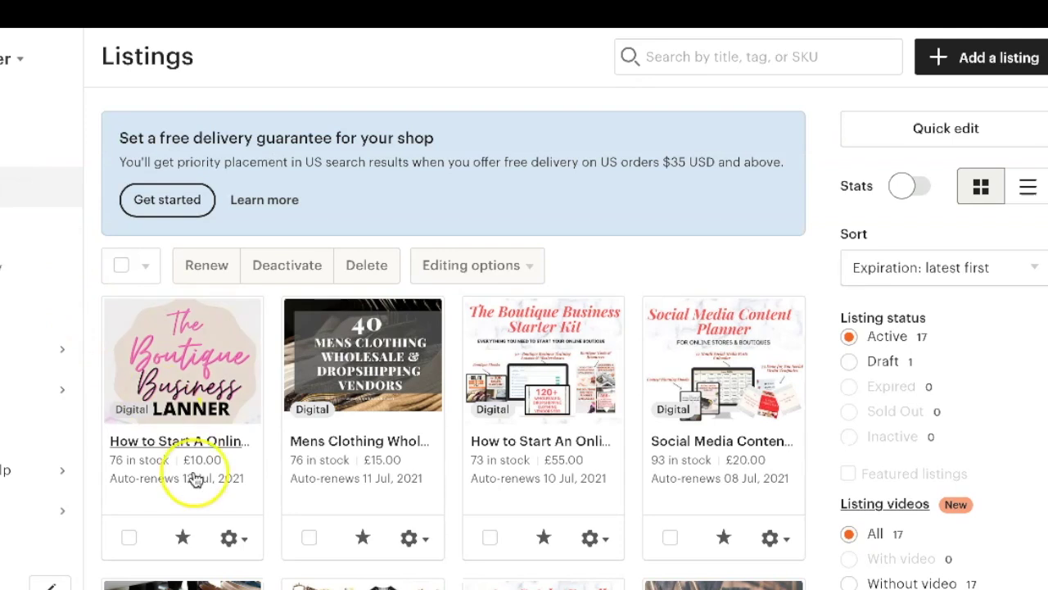
pyautogui.scroll(-3, 760, 274)
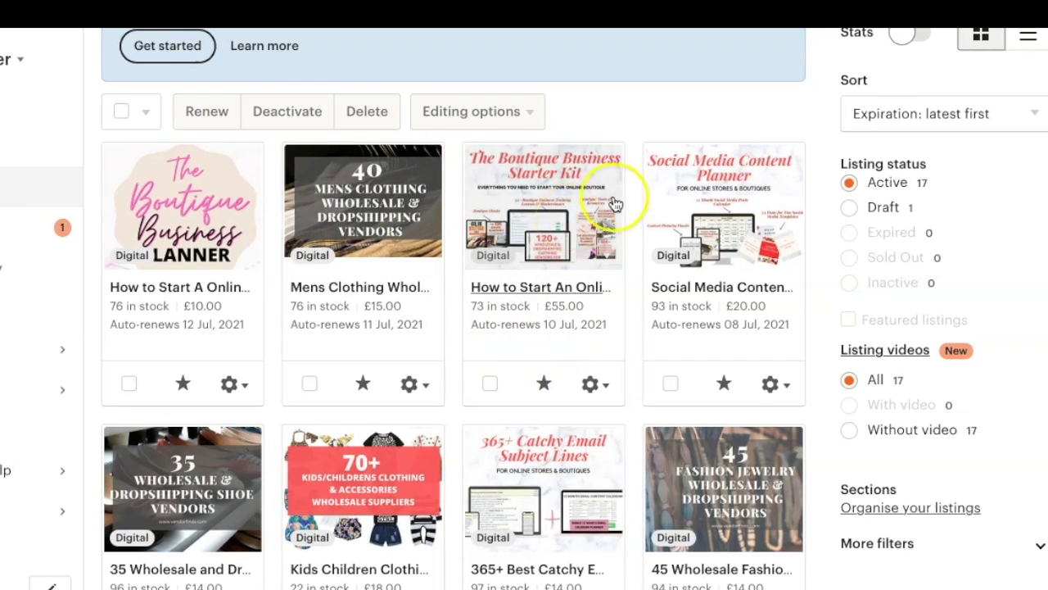
pyautogui.scroll(-1, 752, 275)
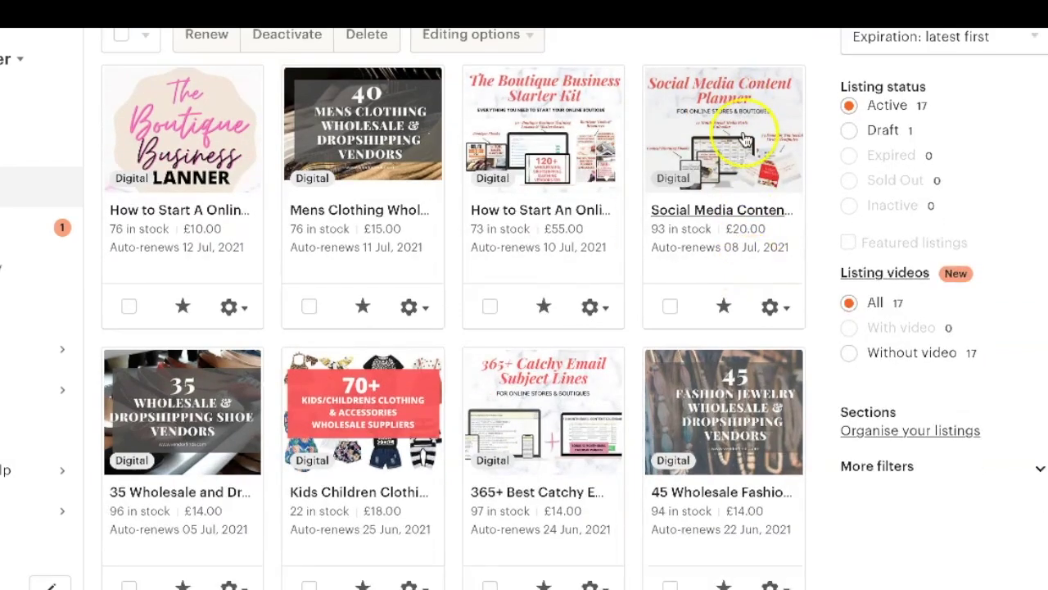
pyautogui.scroll(-1, 745, 141)
pyautogui.scroll(2, 737, 164)
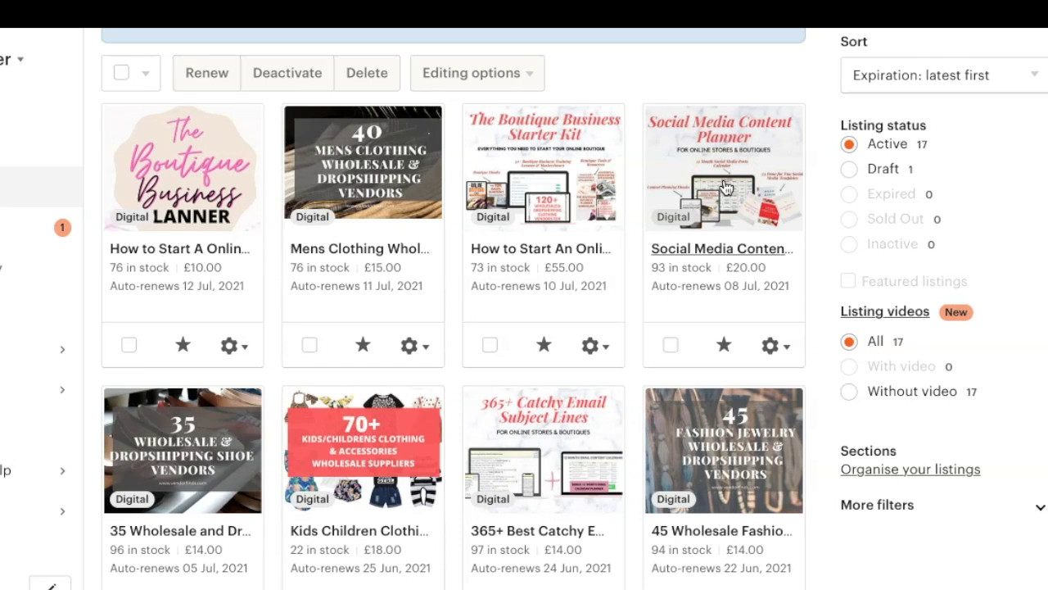
pyautogui.click(687, 146)
pyautogui.scroll(-1, 704, 156)
pyautogui.scroll(2, 728, 176)
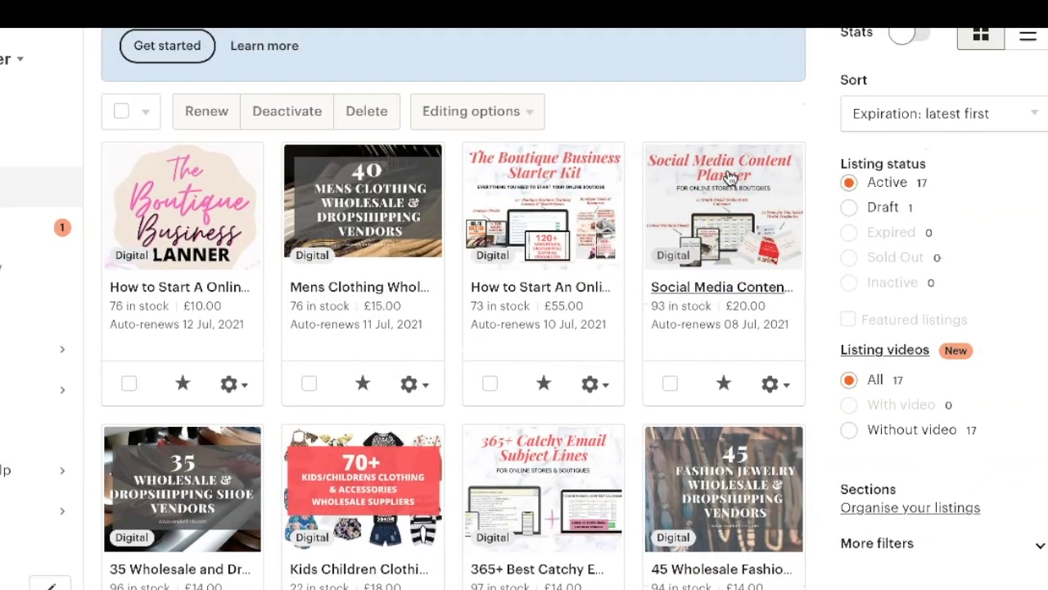
# Browse the remaining digital product listings down to the monthly budget template and return to the start of the page
pyautogui.scroll(-5, 729, 176)
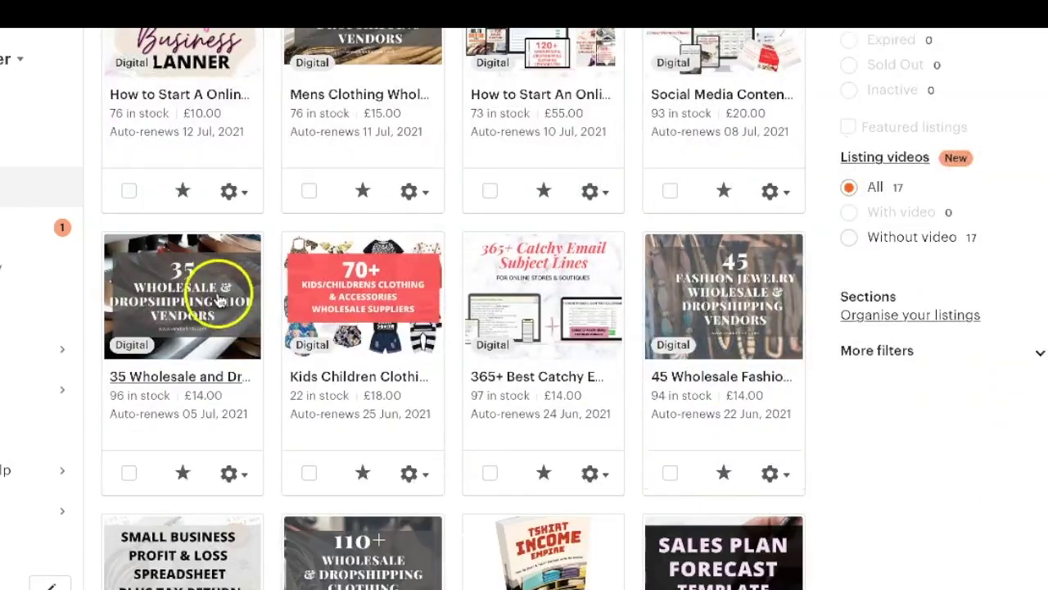
pyautogui.scroll(-4, 610, 283)
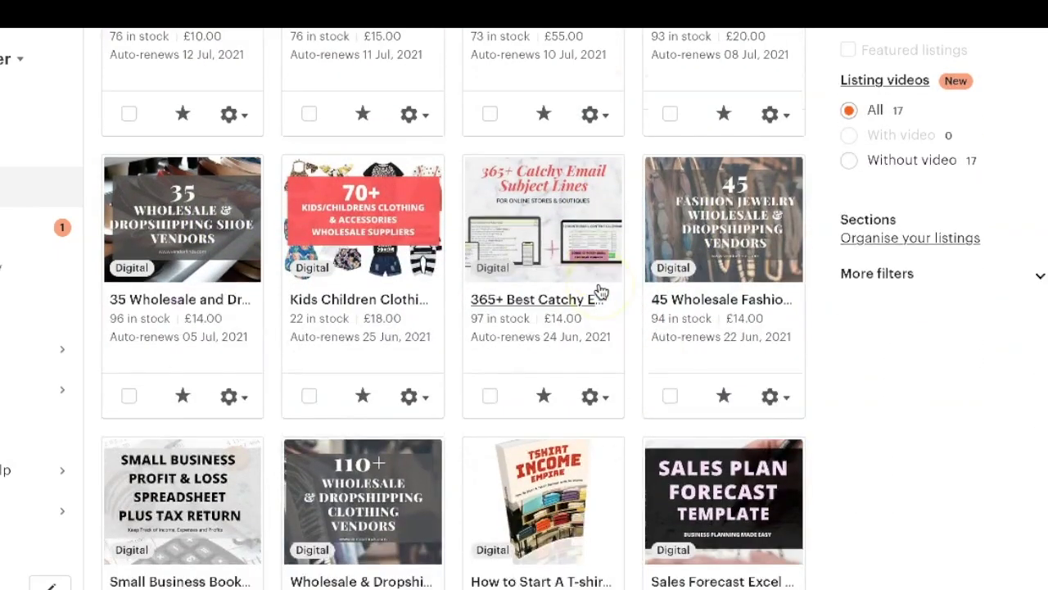
pyautogui.scroll(-1, 598, 292)
pyautogui.scroll(1, 599, 290)
pyautogui.scroll(-2, 598, 291)
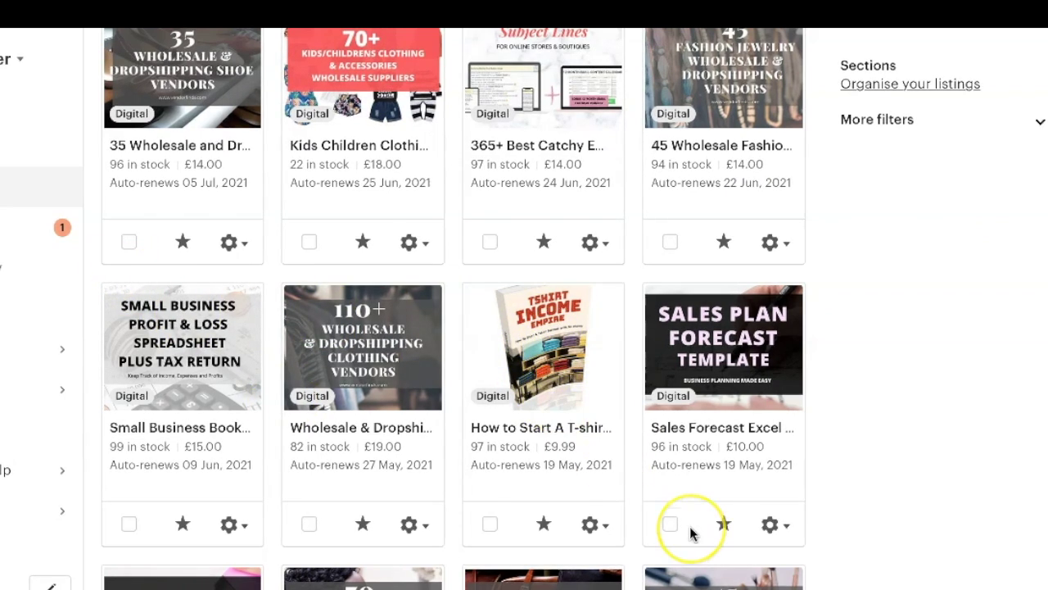
pyautogui.scroll(-2, 690, 526)
pyautogui.scroll(-1, 648, 323)
pyautogui.scroll(-3, 762, 209)
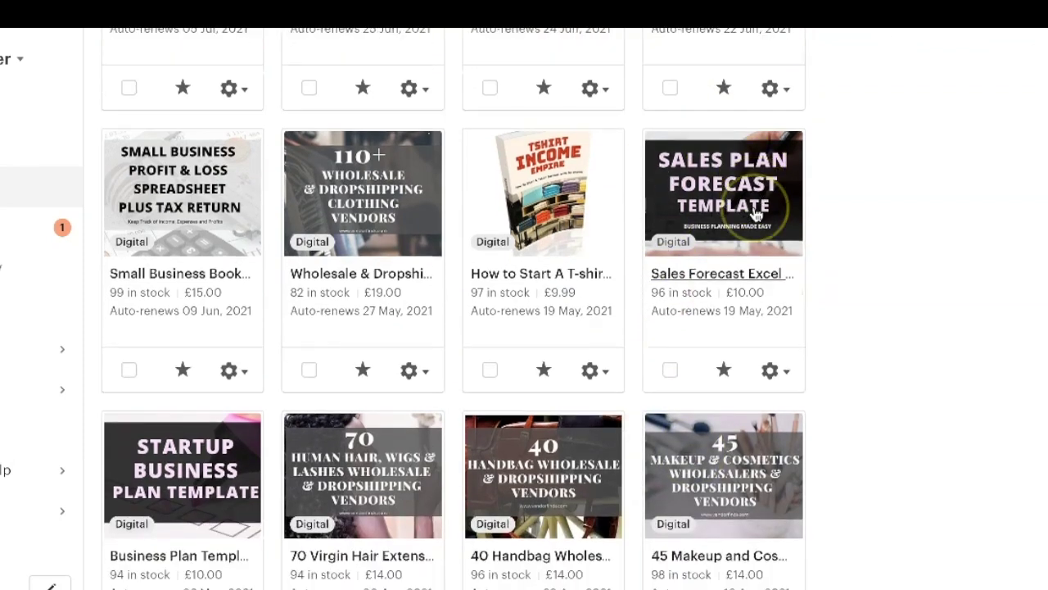
pyautogui.scroll(-1, 755, 215)
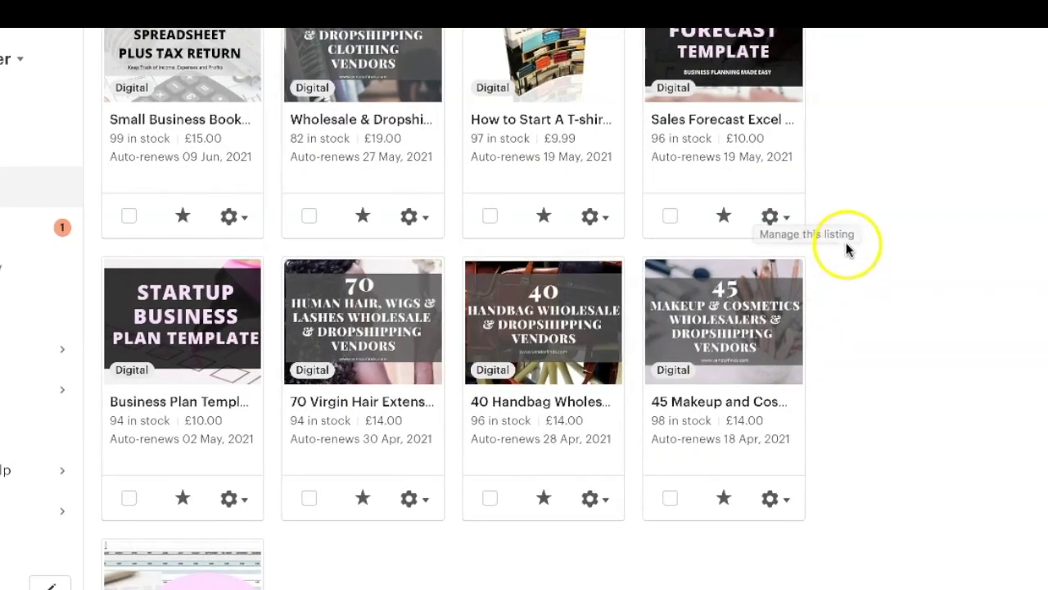
pyautogui.scroll(2, 846, 242)
pyautogui.scroll(-1, 847, 251)
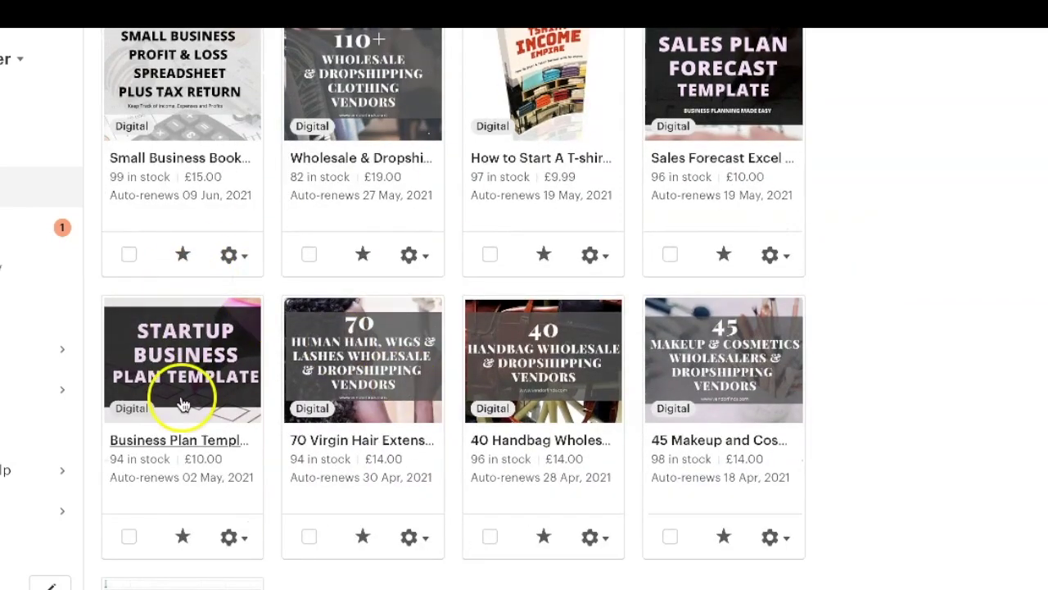
pyautogui.scroll(-1, 694, 436)
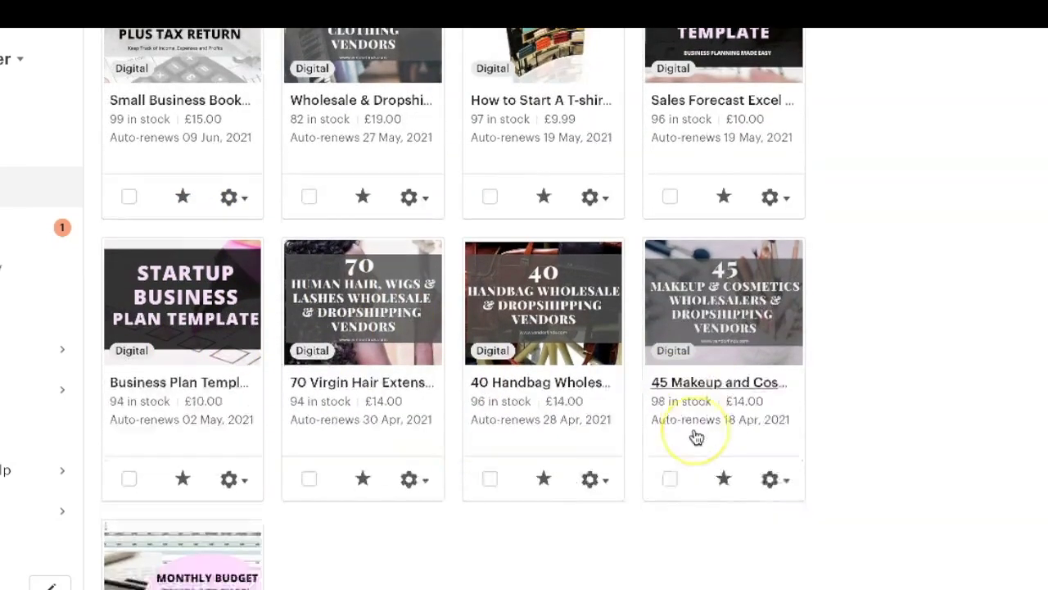
pyautogui.scroll(1, 335, 279)
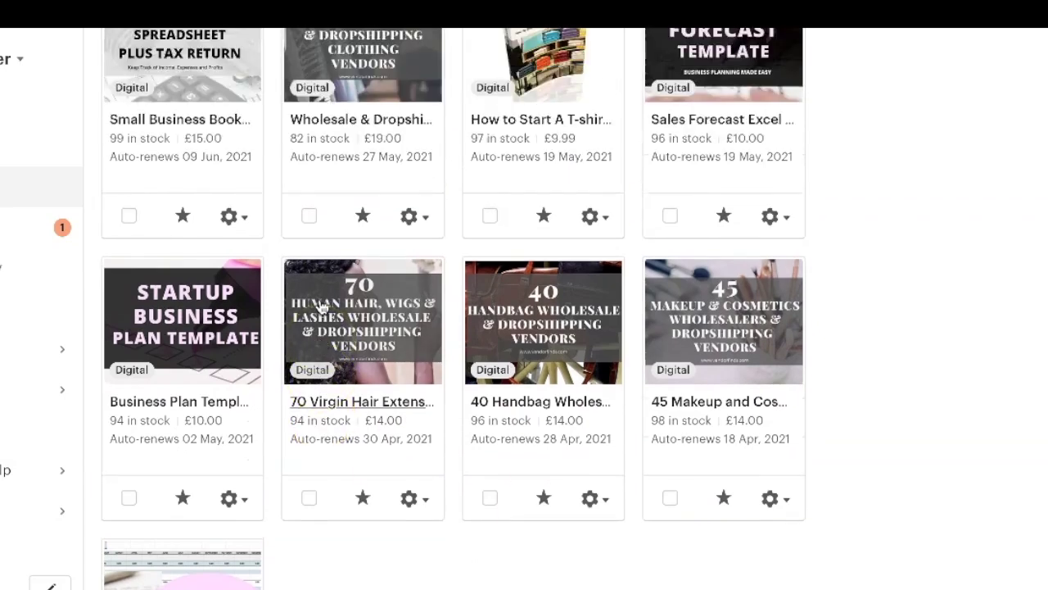
pyautogui.scroll(-1, 336, 280)
pyautogui.scroll(-3, 336, 279)
pyautogui.scroll(5, 334, 279)
pyautogui.scroll(10, 335, 278)
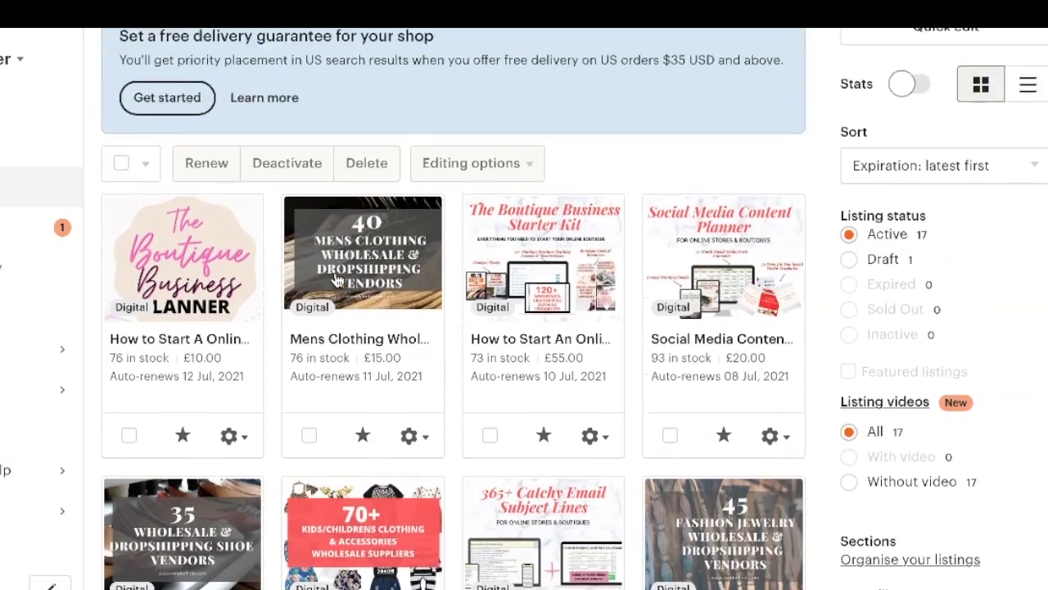
pyautogui.click(420, 293)
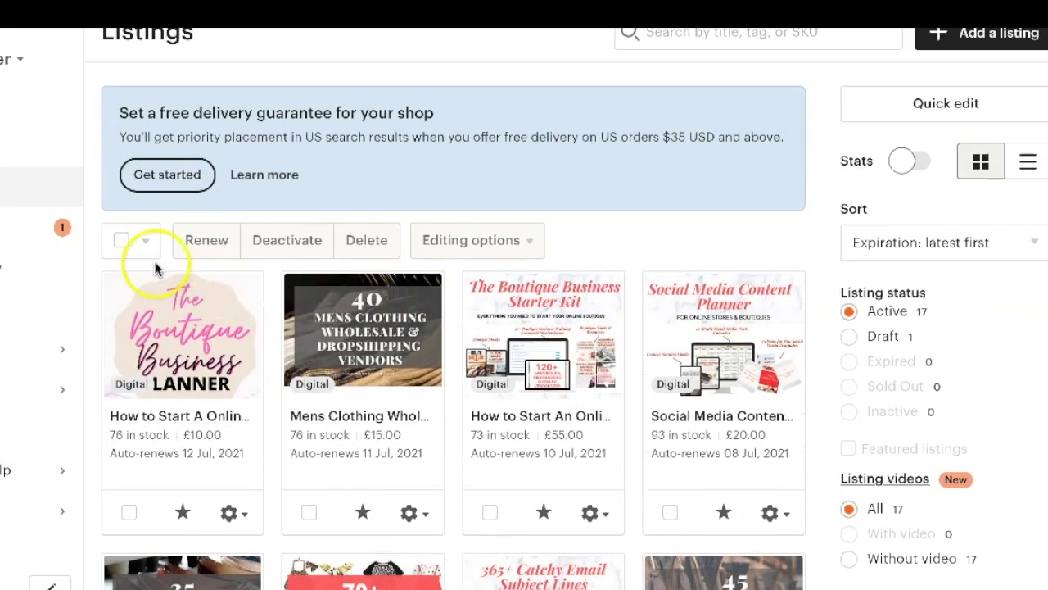
pyautogui.scroll(1, 566, 308)
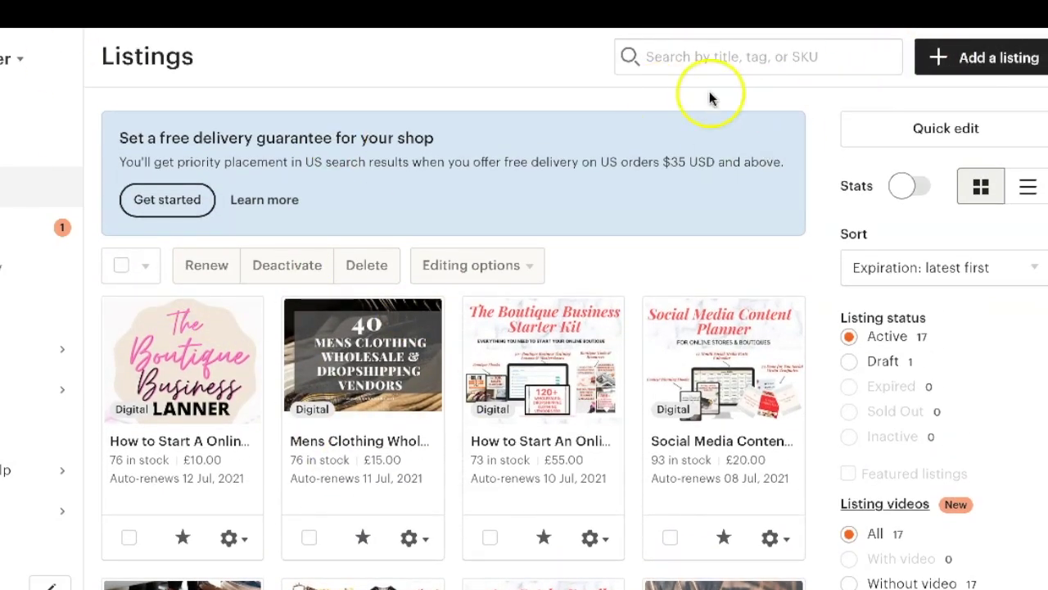
# Start a new listing and review its photo and video sections down to Listing Details
pyautogui.click(953, 59)
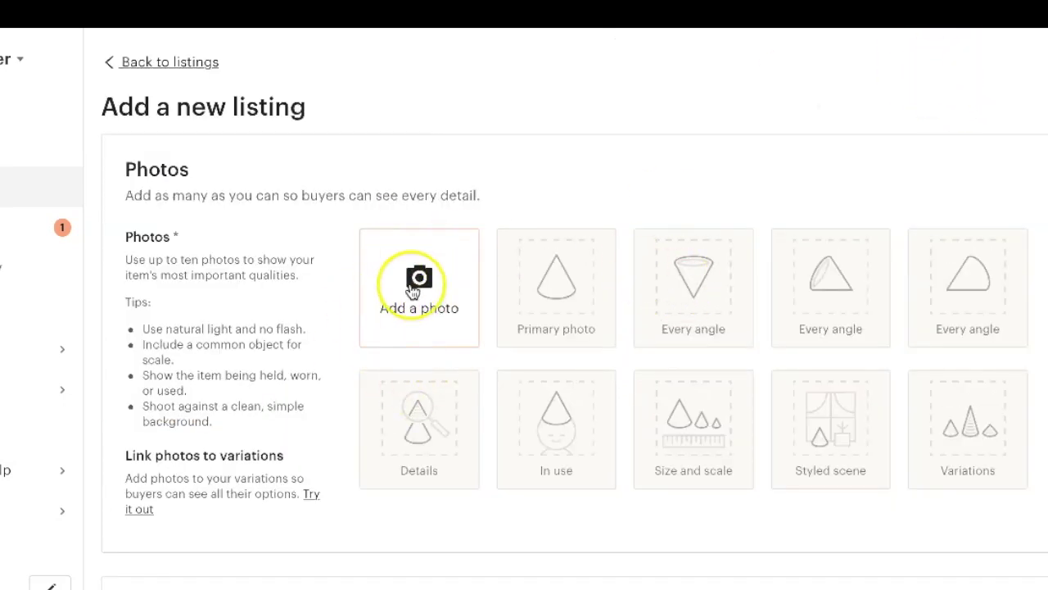
pyautogui.scroll(-6, 414, 292)
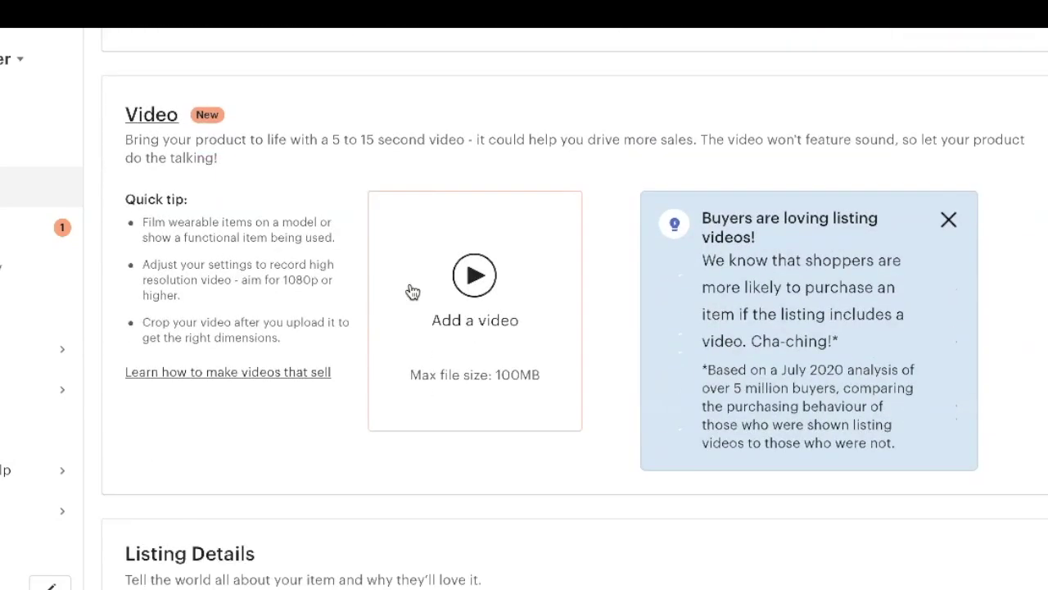
pyautogui.scroll(-4, 414, 293)
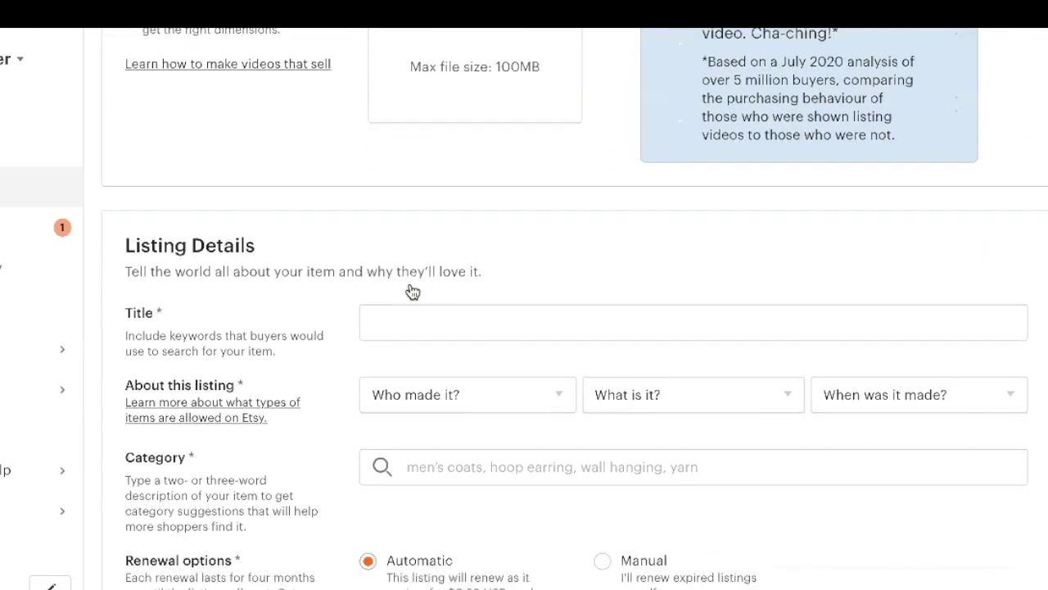
pyautogui.scroll(-2, 412, 292)
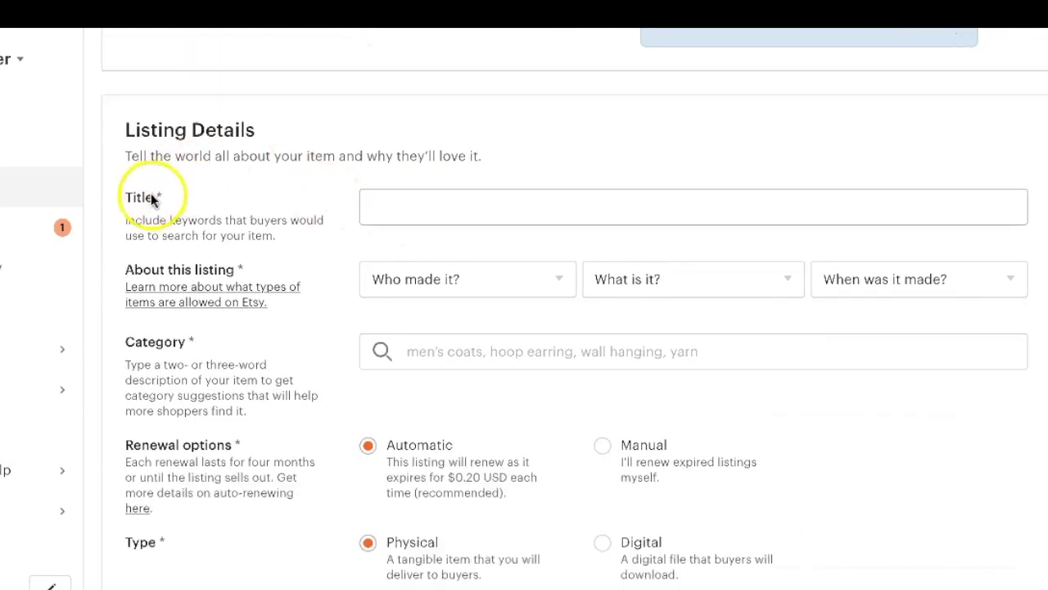
# Examine the Title field of the new listing and place the cursor in it
pyautogui.moveTo(122, 195); pyautogui.dragTo(197, 192)
pyautogui.click(393, 202)
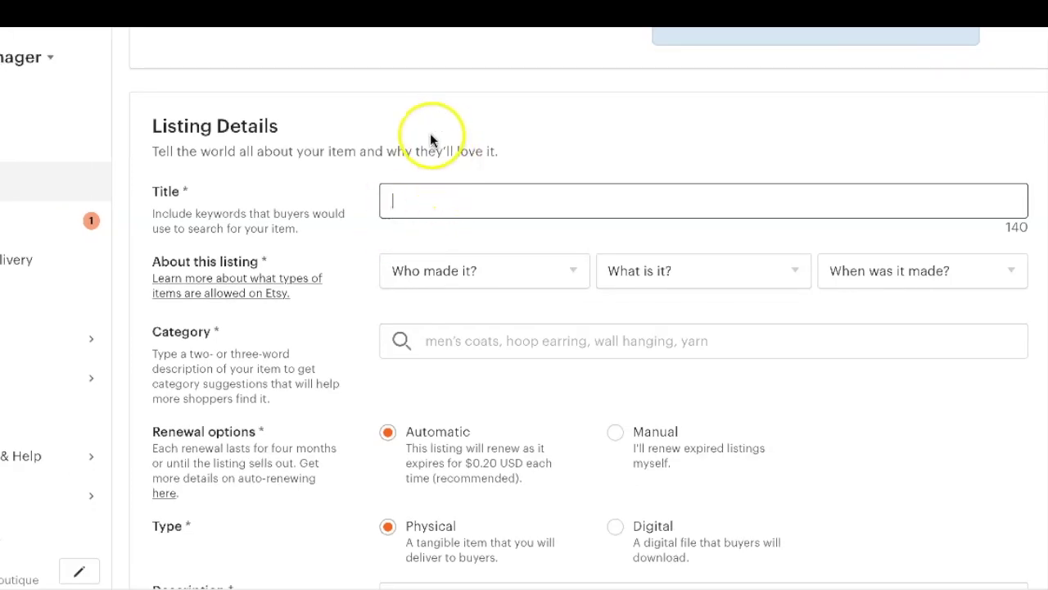
pyautogui.click(388, 197)
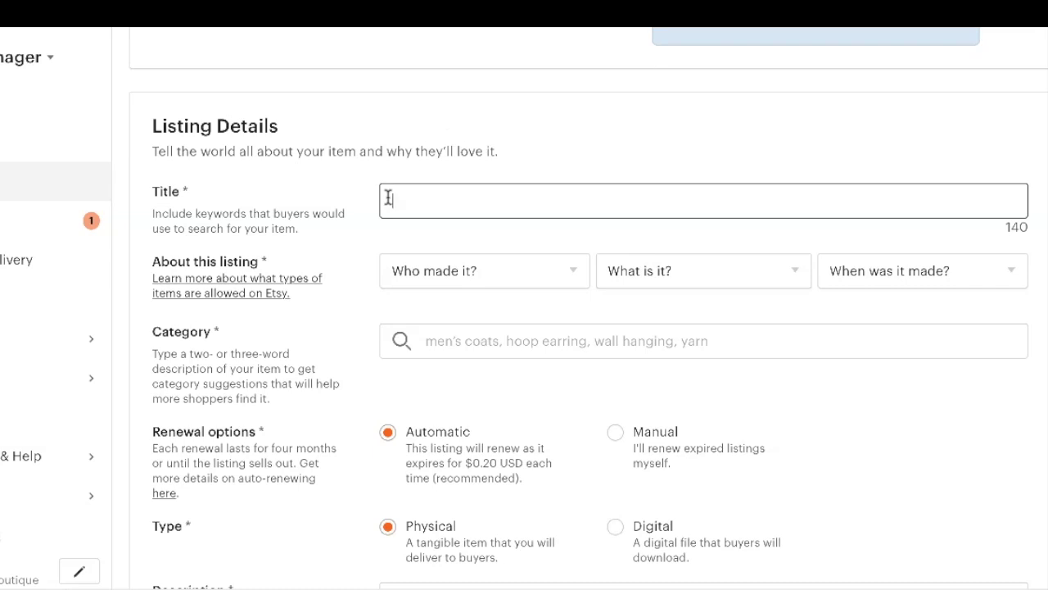
pyautogui.click(461, 197)
pyautogui.click(414, 194)
pyautogui.click(555, 208)
pyautogui.click(501, 174)
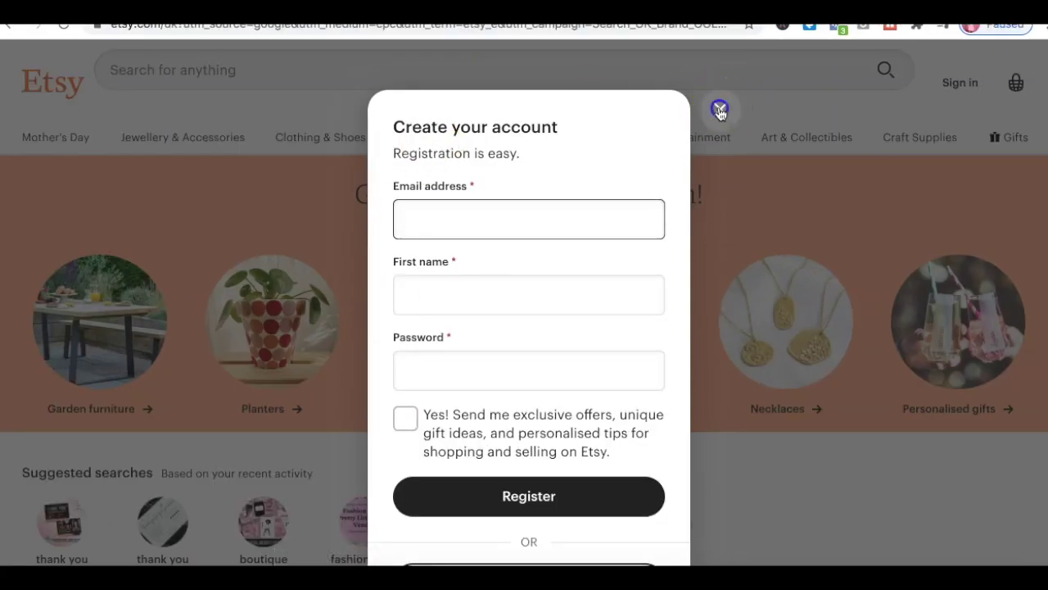
# Dismiss the account registration form and search Etsy for "goal planner"
pyautogui.click(719, 110)
pyautogui.click(600, 77)
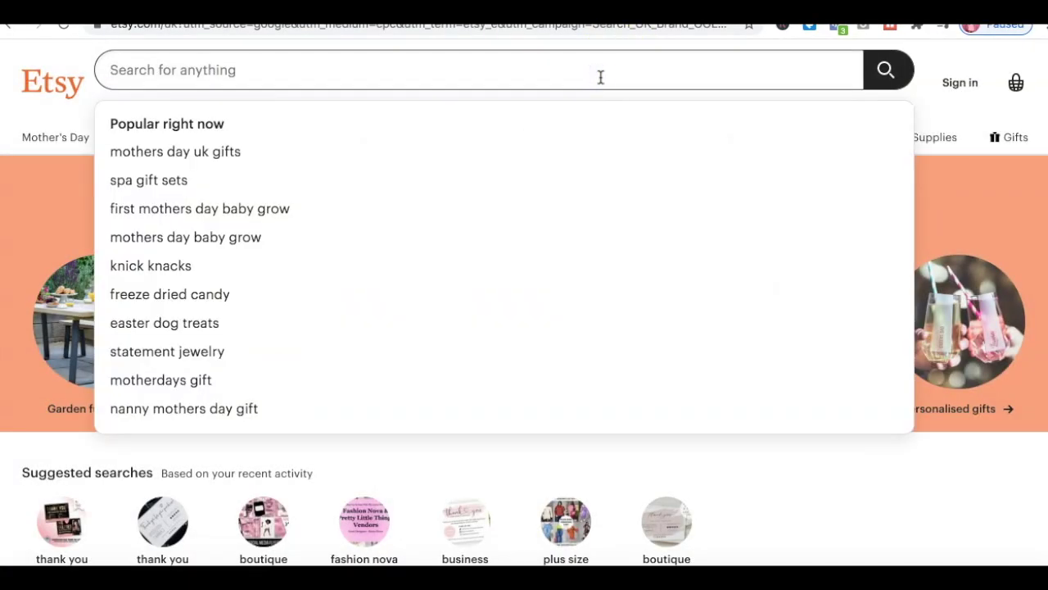
pyautogui.write('goal planner')
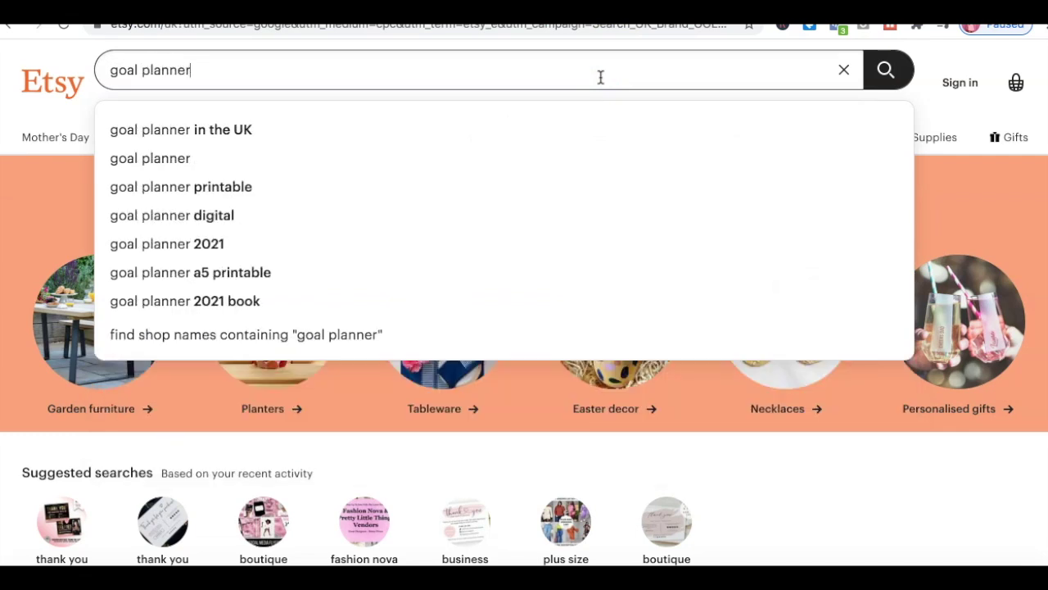
pyautogui.press('Return')
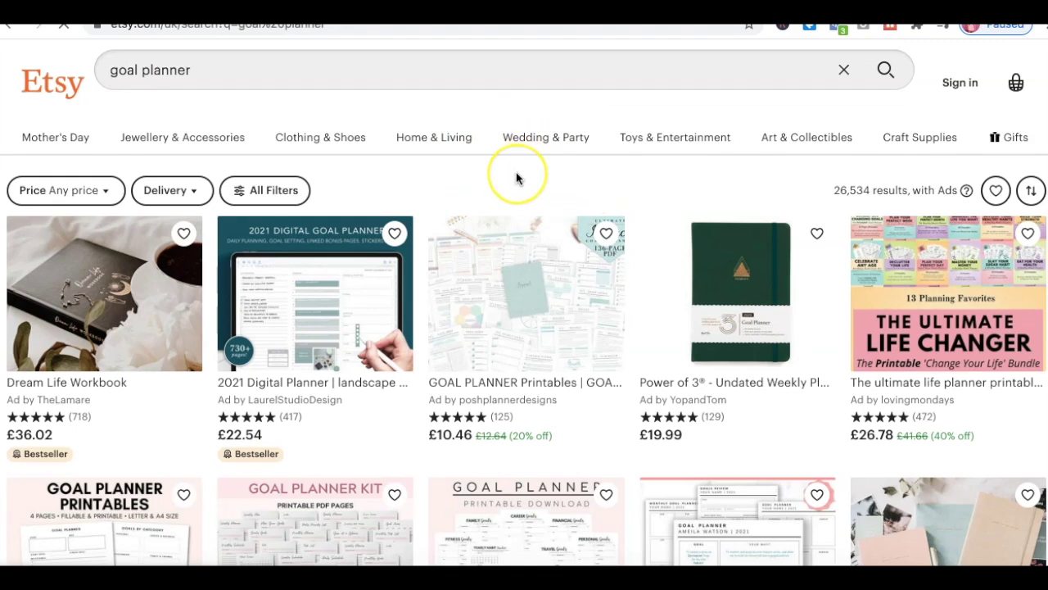
# Open the LaurelStudioDesign 2021 Digital Planner listing from the search results and highlight the keywords in its title
pyautogui.scroll(-1, 515, 168)
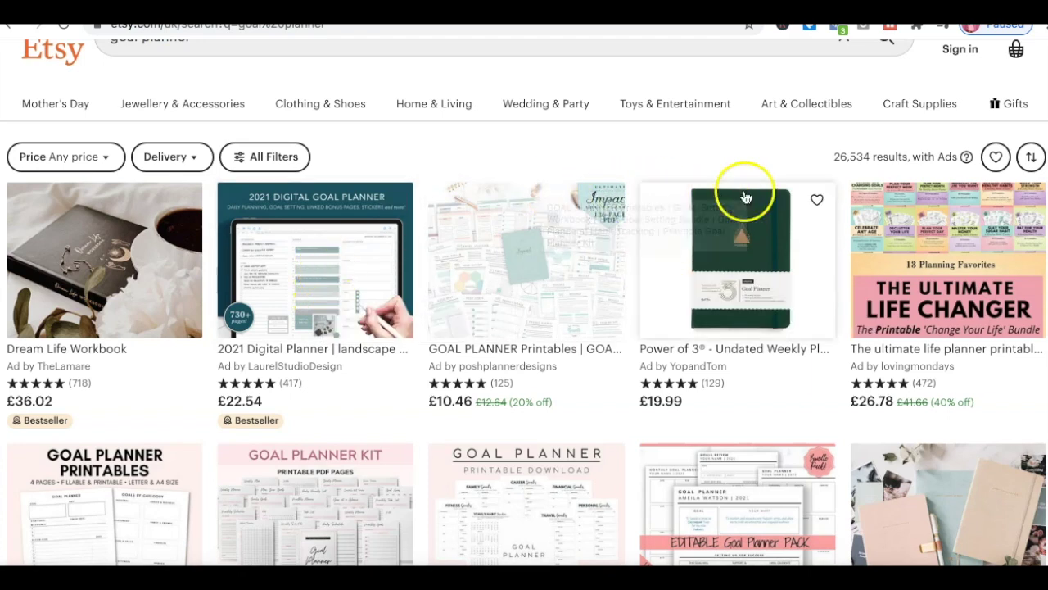
pyautogui.click(345, 272)
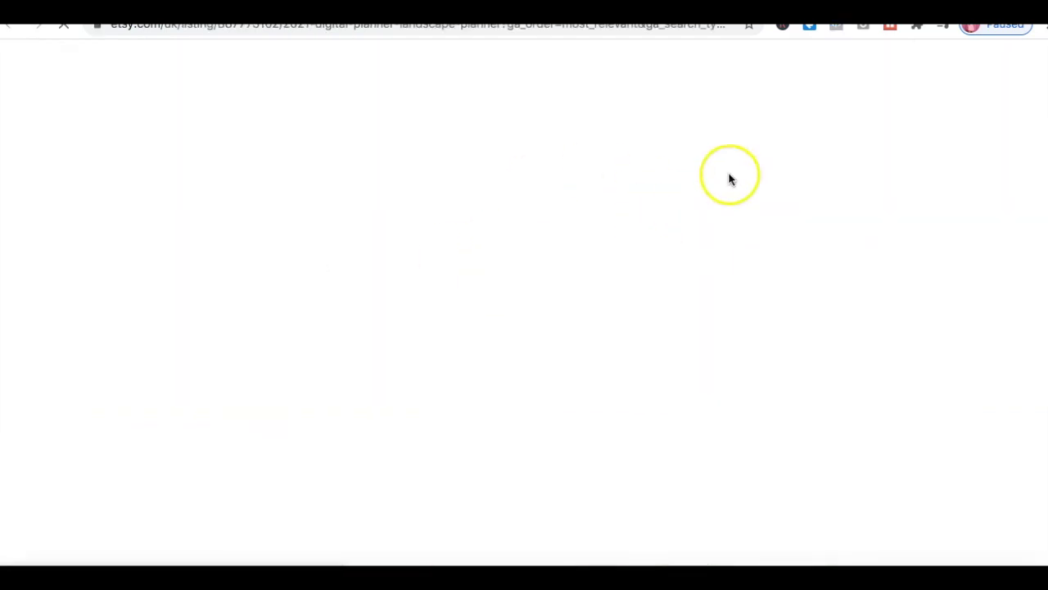
pyautogui.moveTo(758, 249); pyautogui.dragTo(944, 326)
pyautogui.scroll(-2, 944, 324)
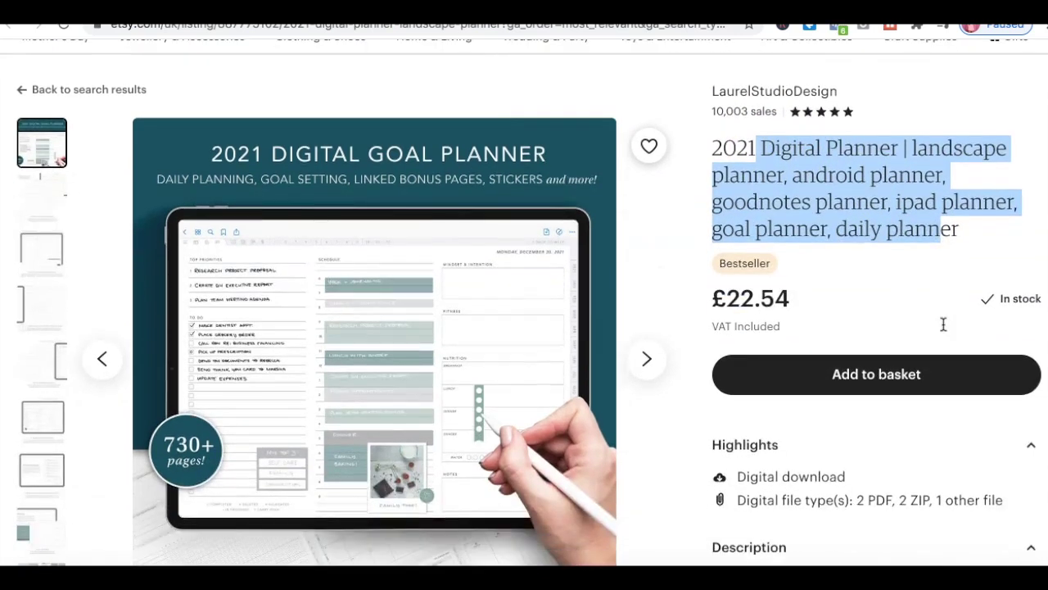
# View several of the digital planner's preview images, then examine its description, delivery details and reviews
pyautogui.click(42, 248)
pyautogui.click(36, 297)
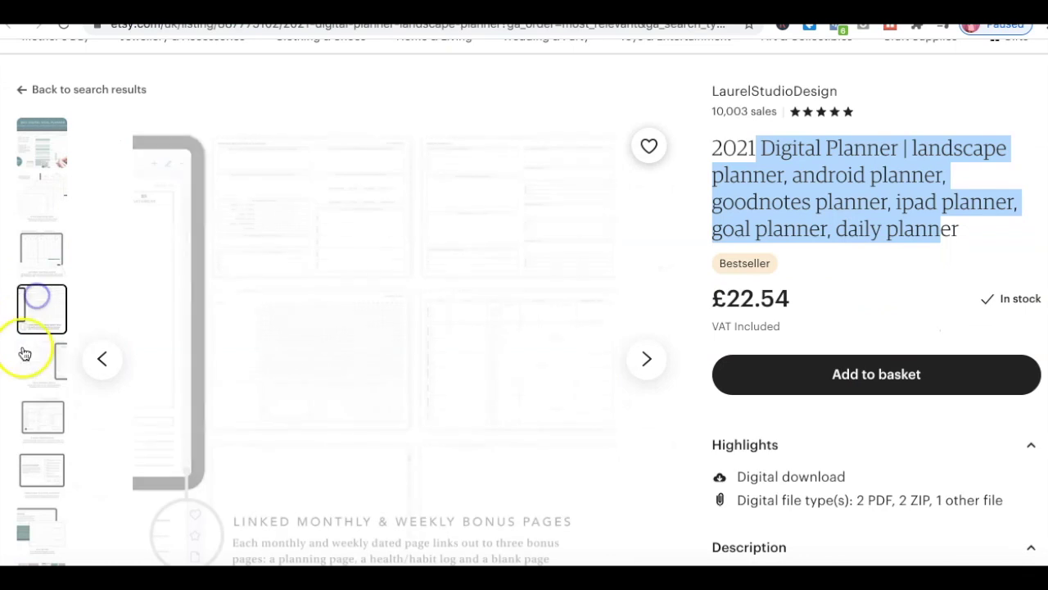
pyautogui.click(25, 392)
pyautogui.scroll(-6, 880, 276)
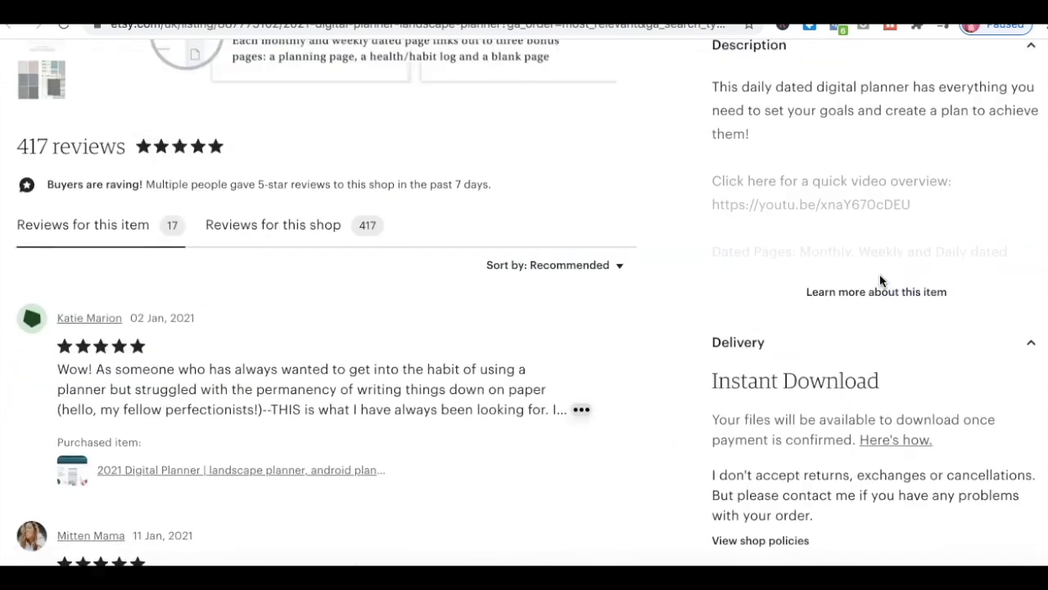
pyautogui.scroll(8, 879, 280)
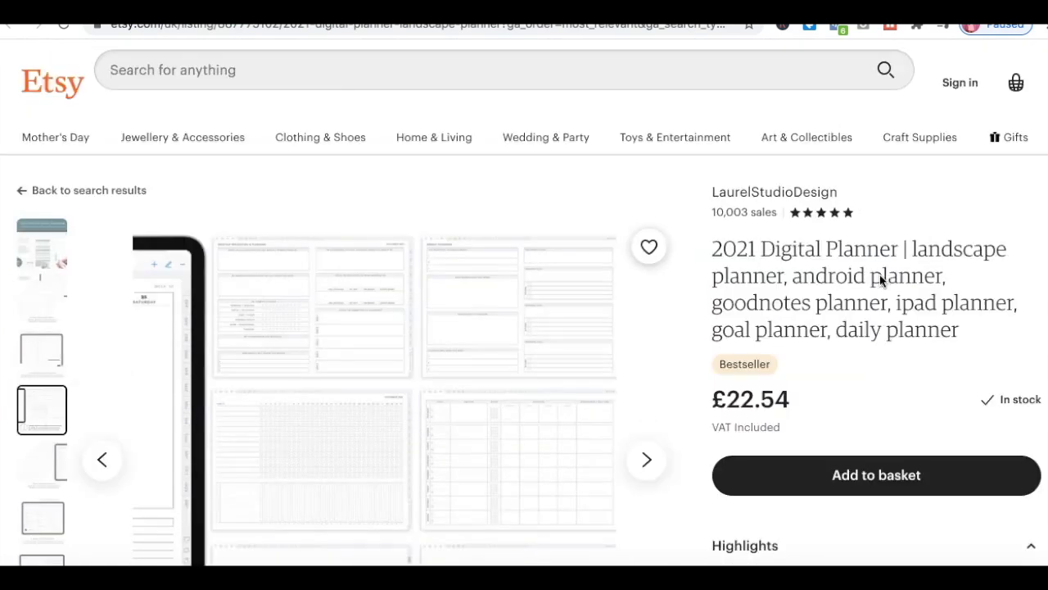
# Go back to the goal planner search results and browse the competing planners, their titles and prices
pyautogui.click(268, 6)
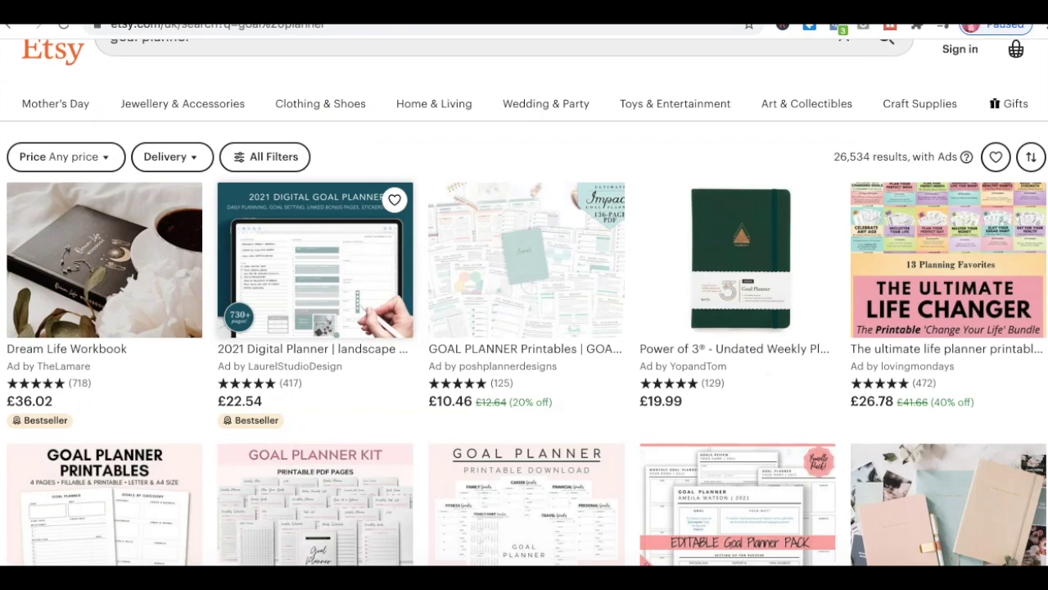
pyautogui.scroll(-6, 782, 268)
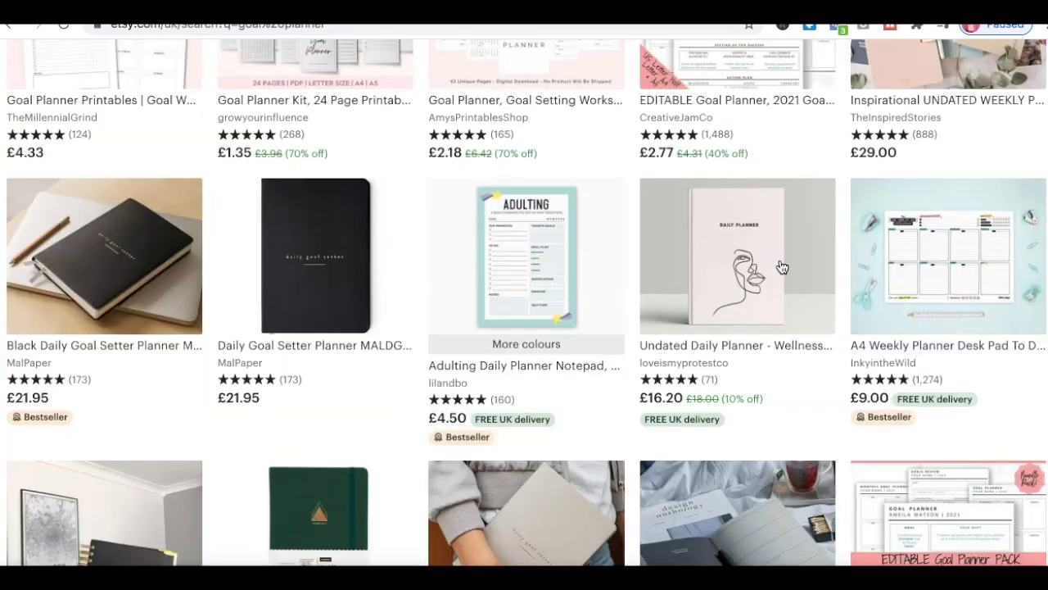
pyautogui.scroll(-6, 782, 268)
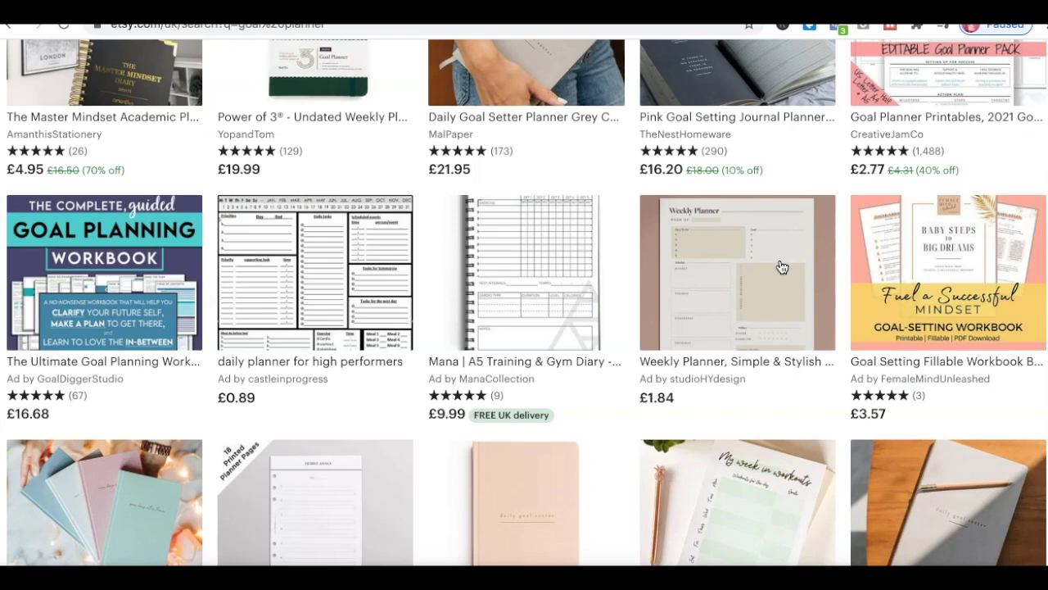
pyautogui.scroll(-1, 978, 115)
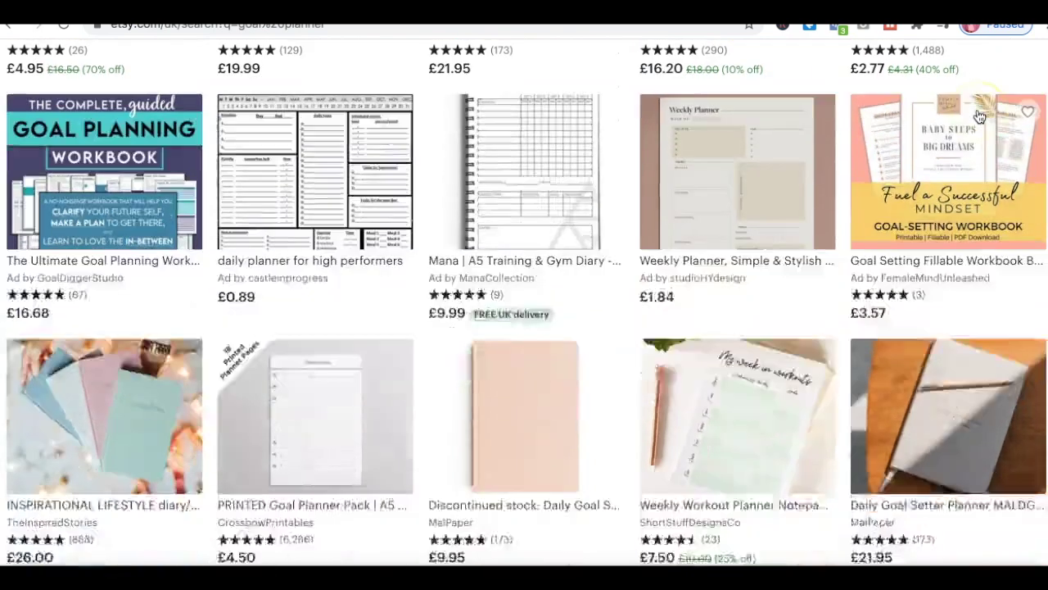
pyautogui.scroll(-6, 979, 116)
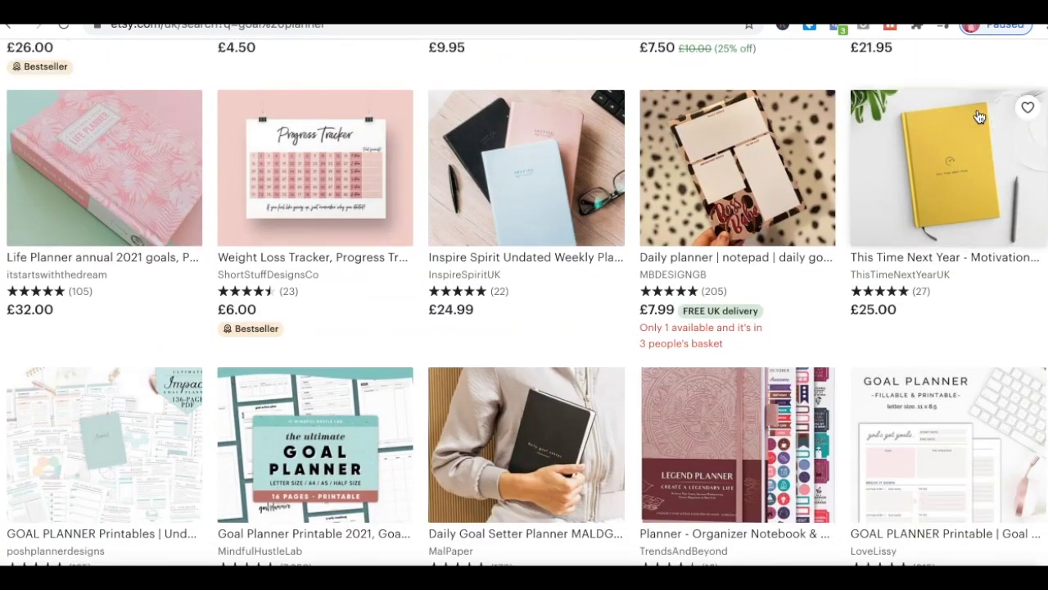
pyautogui.scroll(-2, 979, 117)
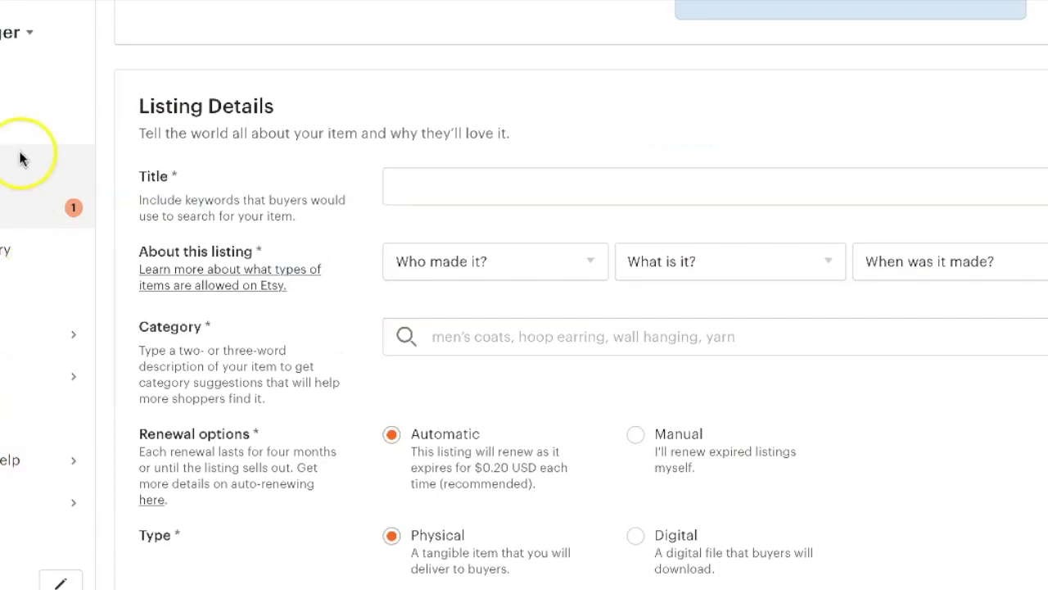
# Leave the unsaved new listing and go to the shop's dashboard
pyautogui.scroll(1, 26, 134)
pyautogui.scroll(10, 435, 159)
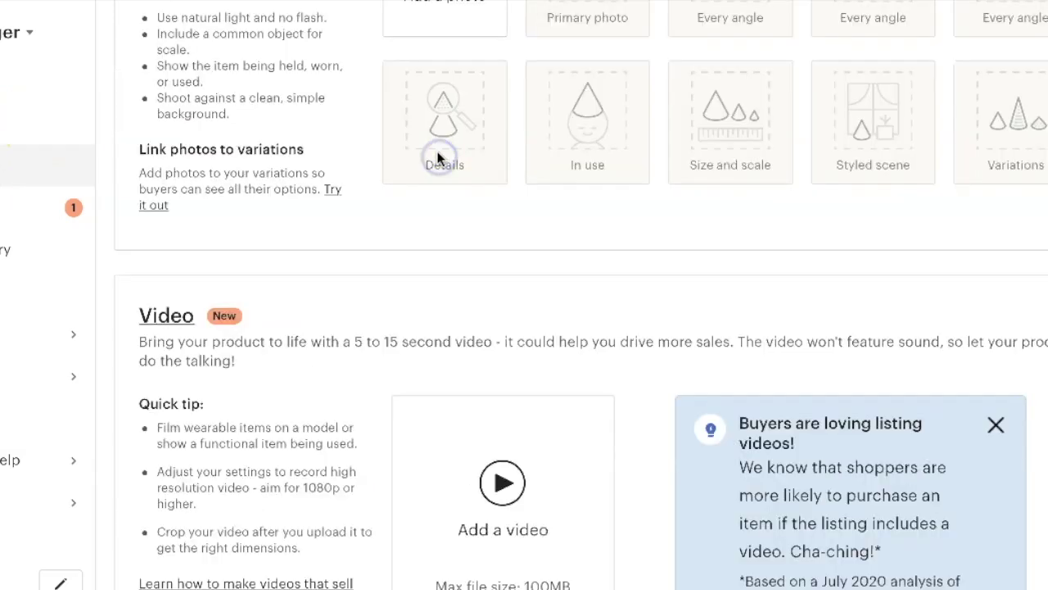
pyautogui.click(2, 127)
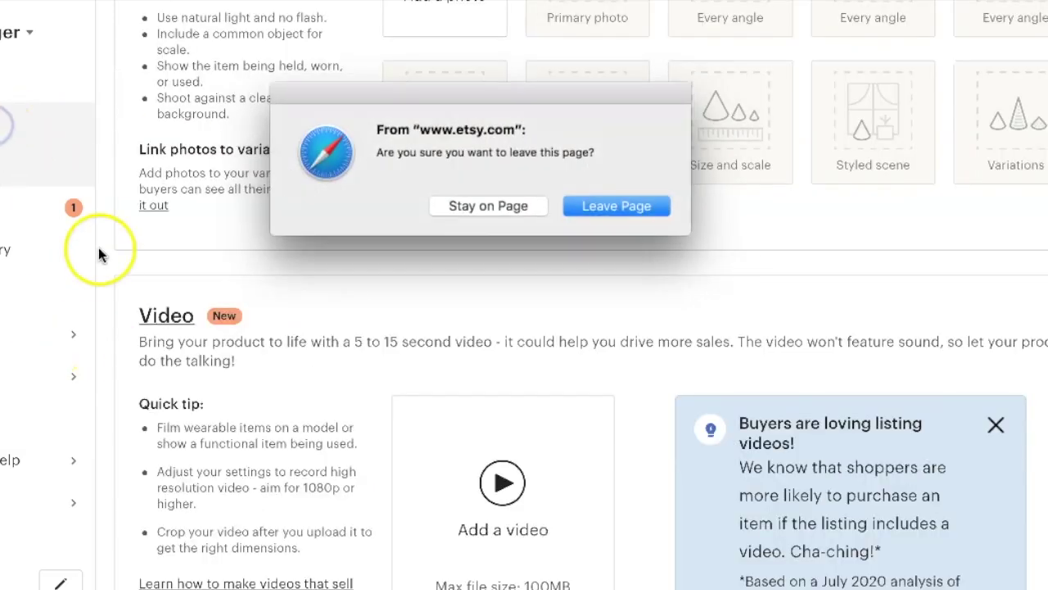
pyautogui.click(657, 209)
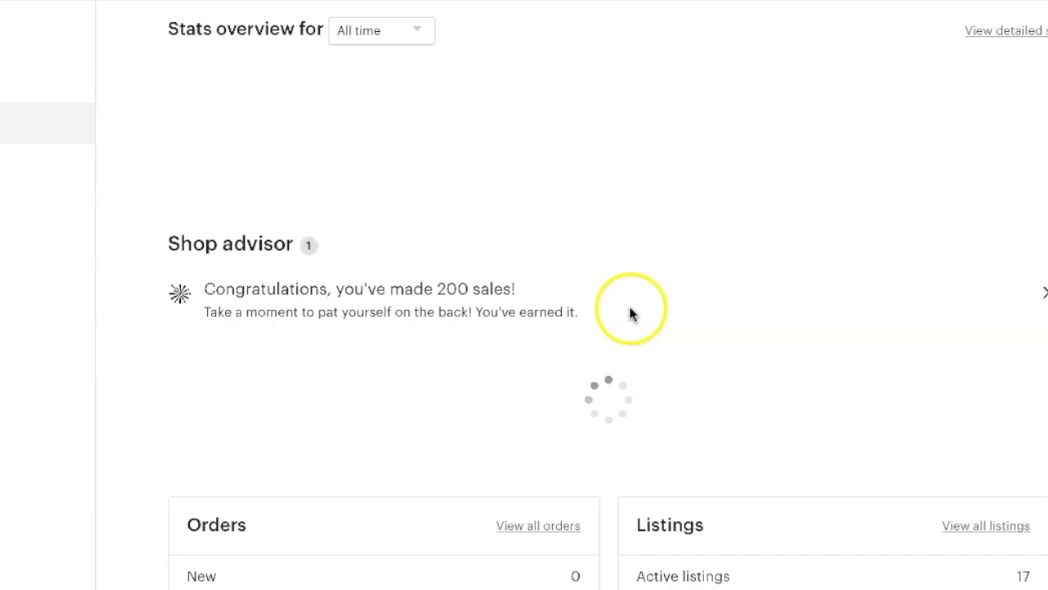
# Review the dashboard's shop checklist, orders, listings and recent activity, and return to the all-time stats overview
pyautogui.scroll(-5, 496, 295)
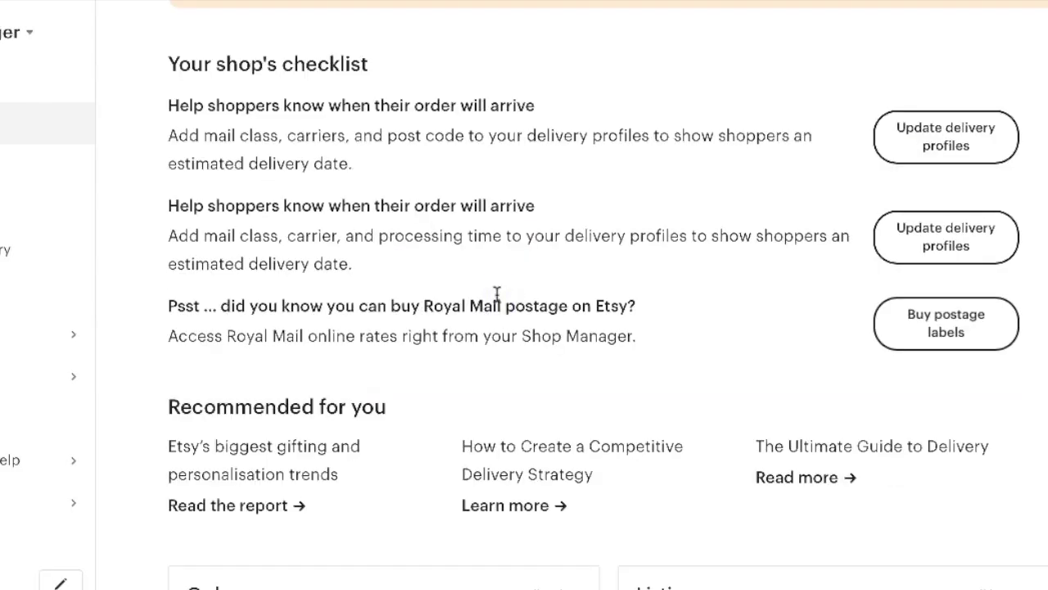
pyautogui.scroll(-5, 873, 160)
pyautogui.scroll(10, 872, 159)
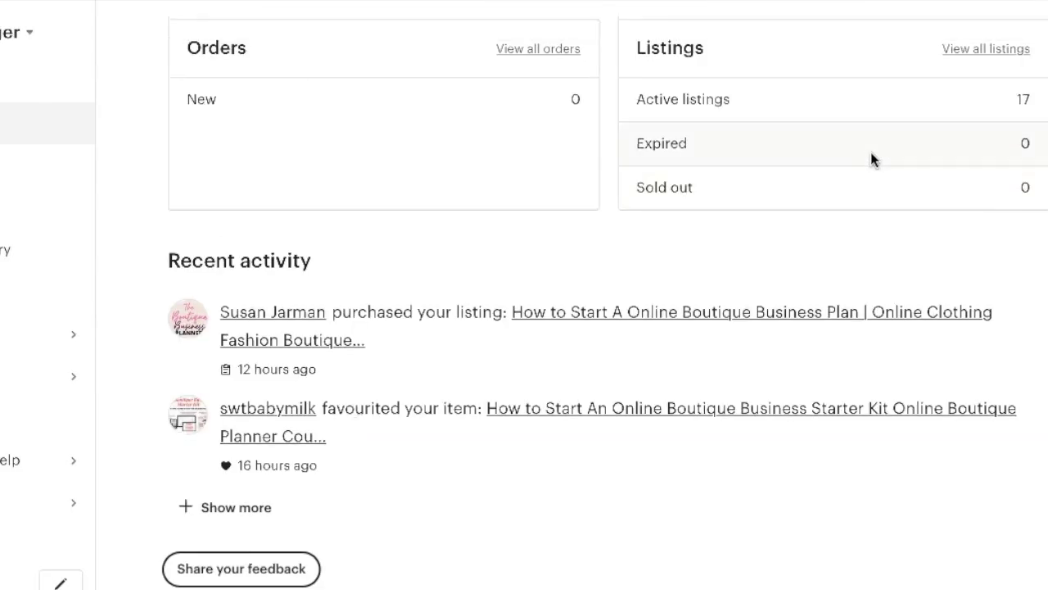
pyautogui.scroll(-8, 871, 156)
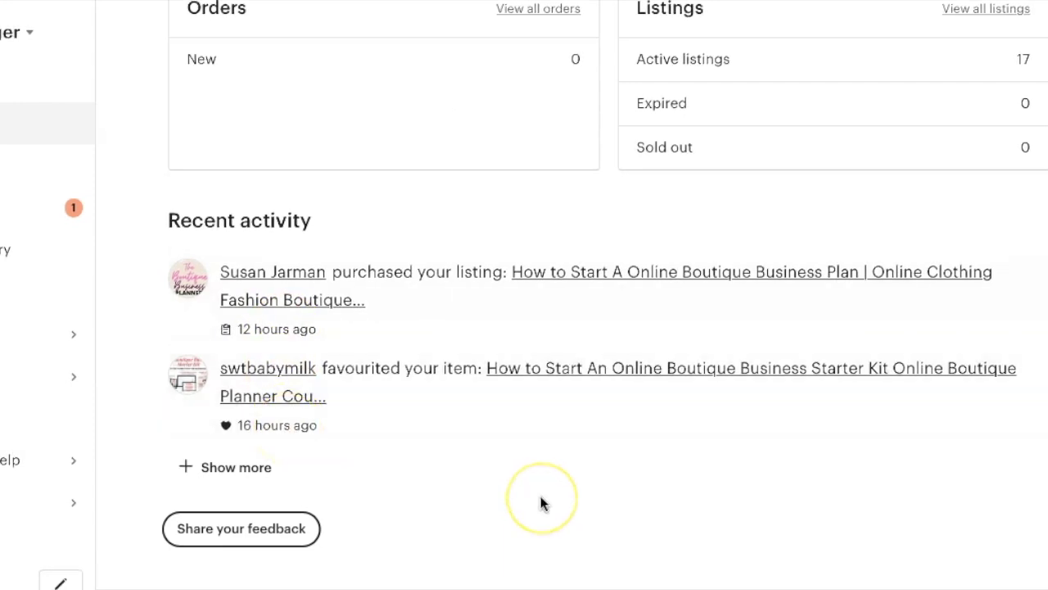
pyautogui.scroll(8, 541, 503)
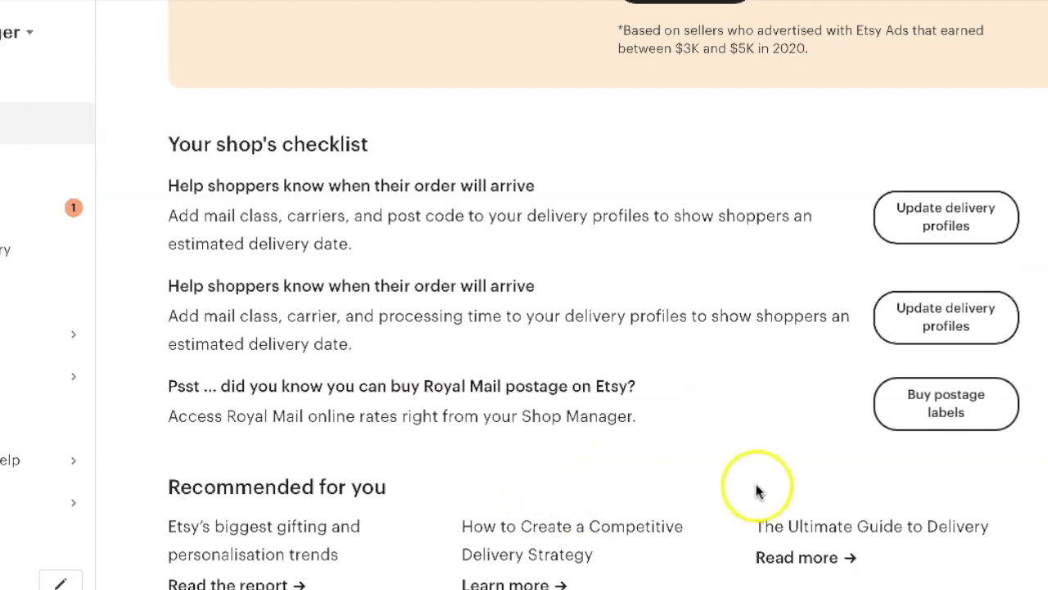
pyautogui.scroll(6, 884, 336)
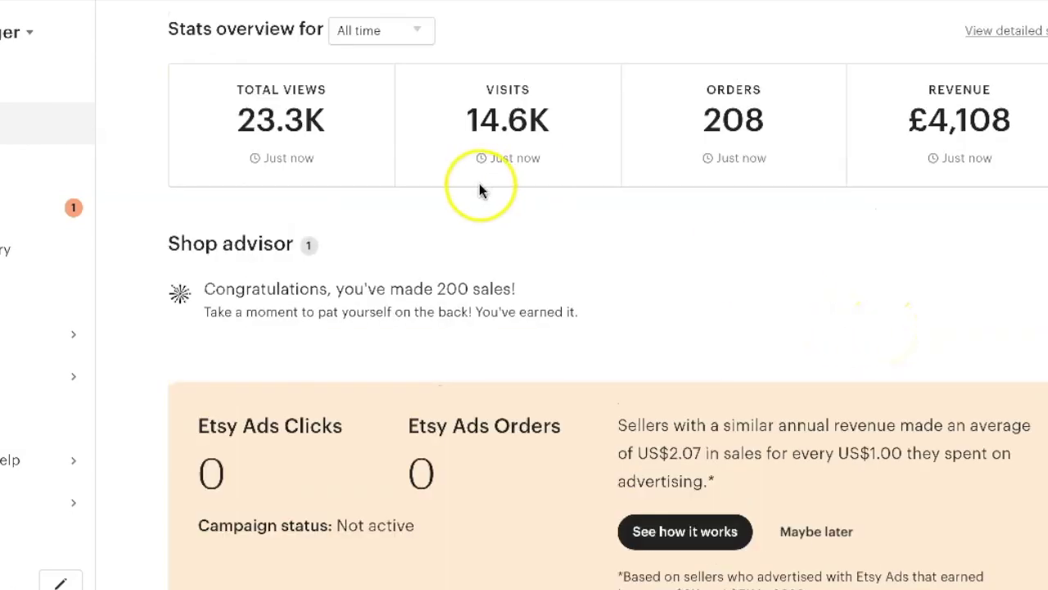
# Open the detailed shop stats and examine the all-time visits chart and the How shoppers found you section
pyautogui.click(1004, 34)
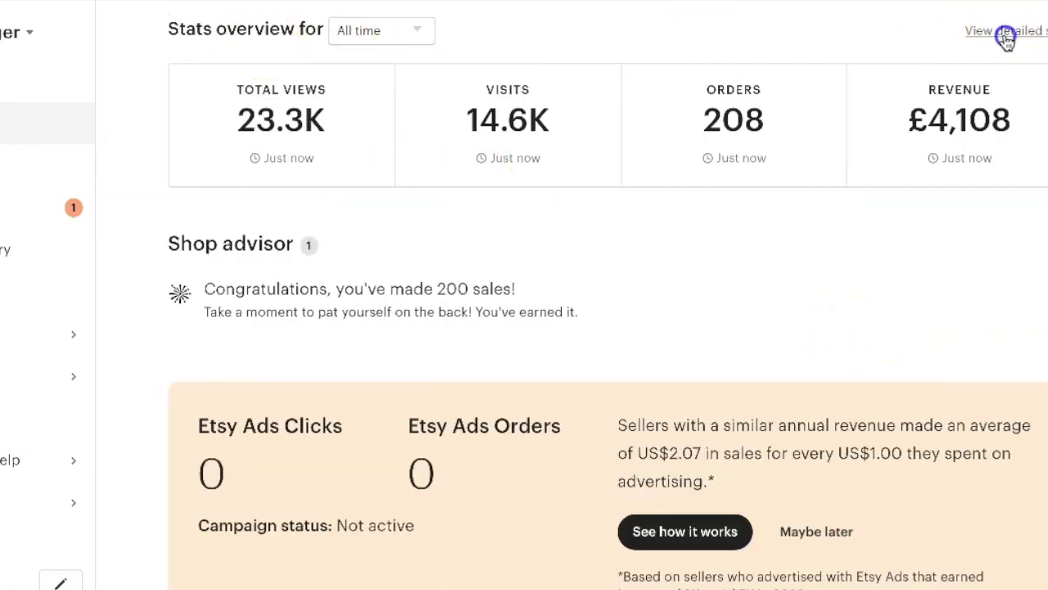
pyautogui.scroll(-2, 810, 211)
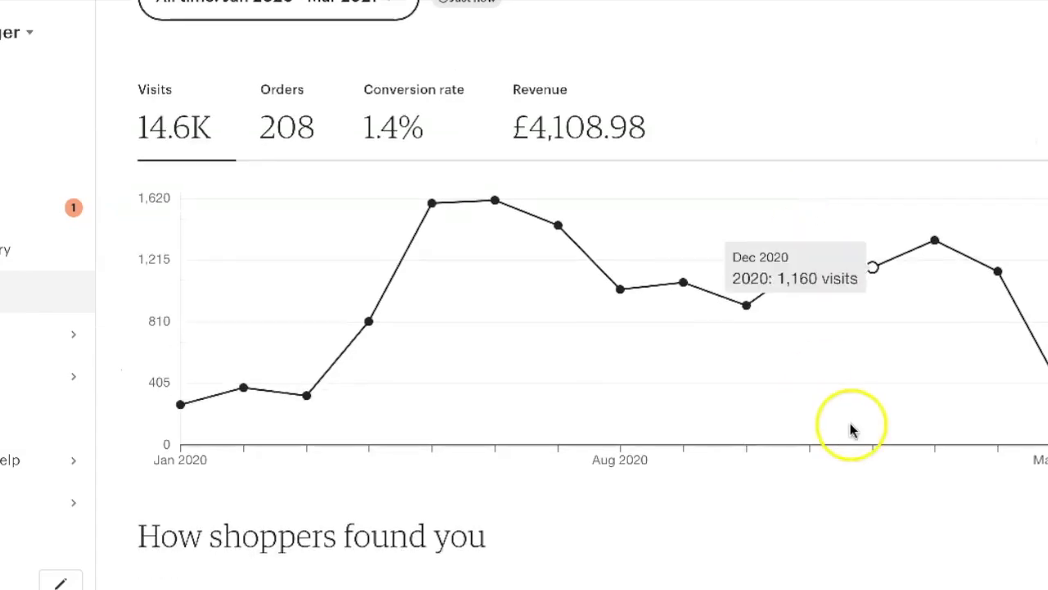
pyautogui.scroll(-5, 878, 519)
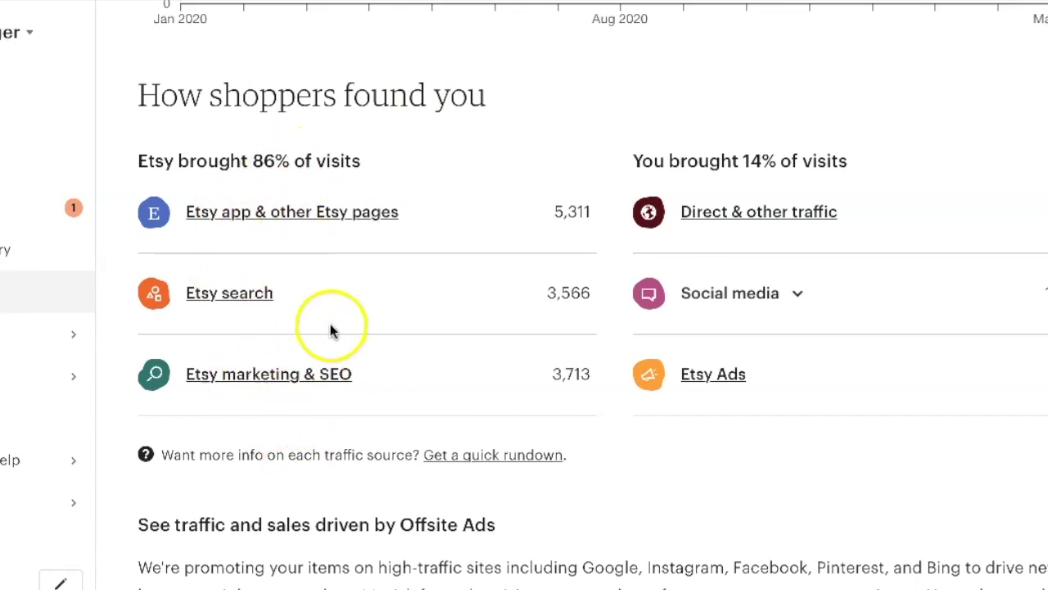
# Expand the social media traffic source and examine its individual platforms, including Pinterest, along with Etsy Ads
pyautogui.click(798, 293)
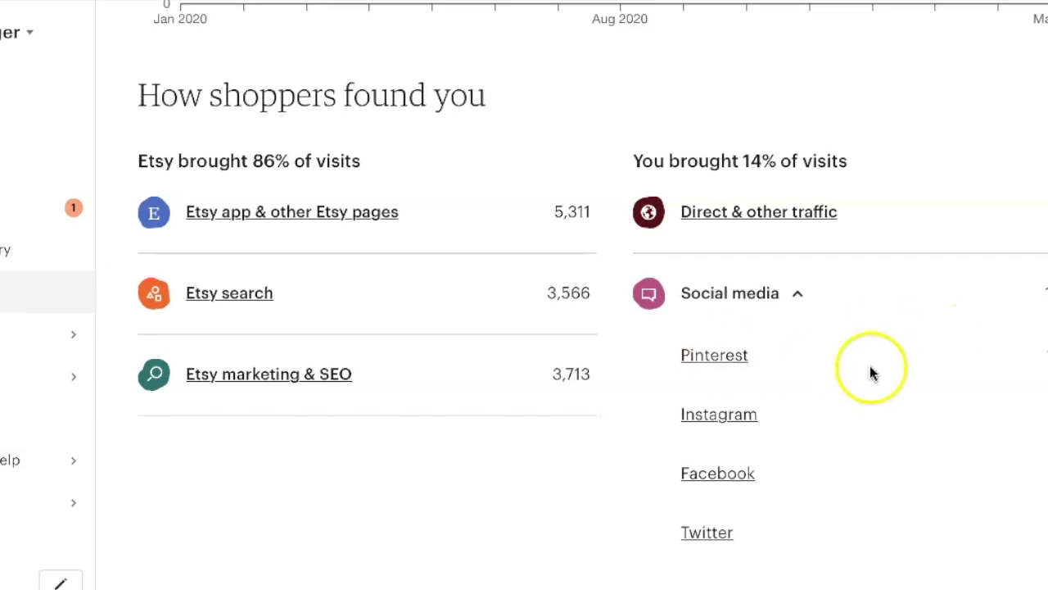
pyautogui.click(715, 360)
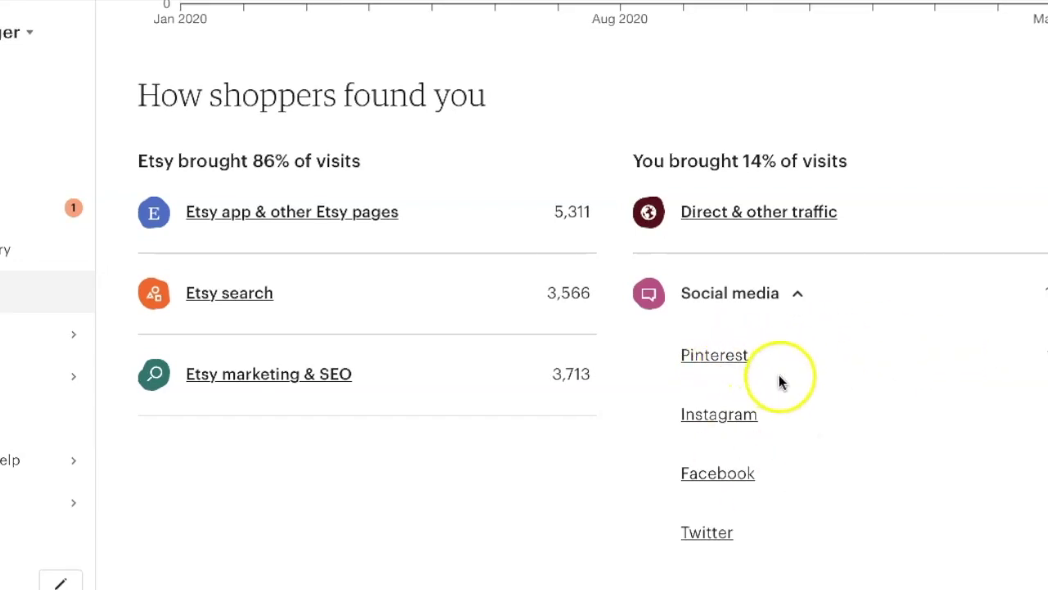
pyautogui.scroll(-1, 717, 360)
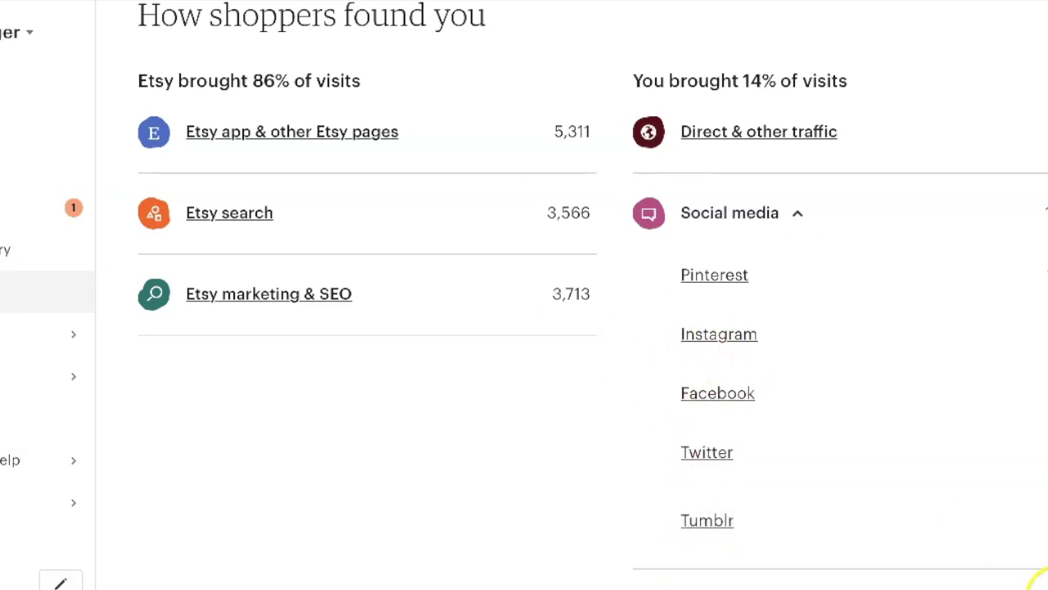
pyautogui.scroll(1, 1015, 533)
pyautogui.click(680, 321)
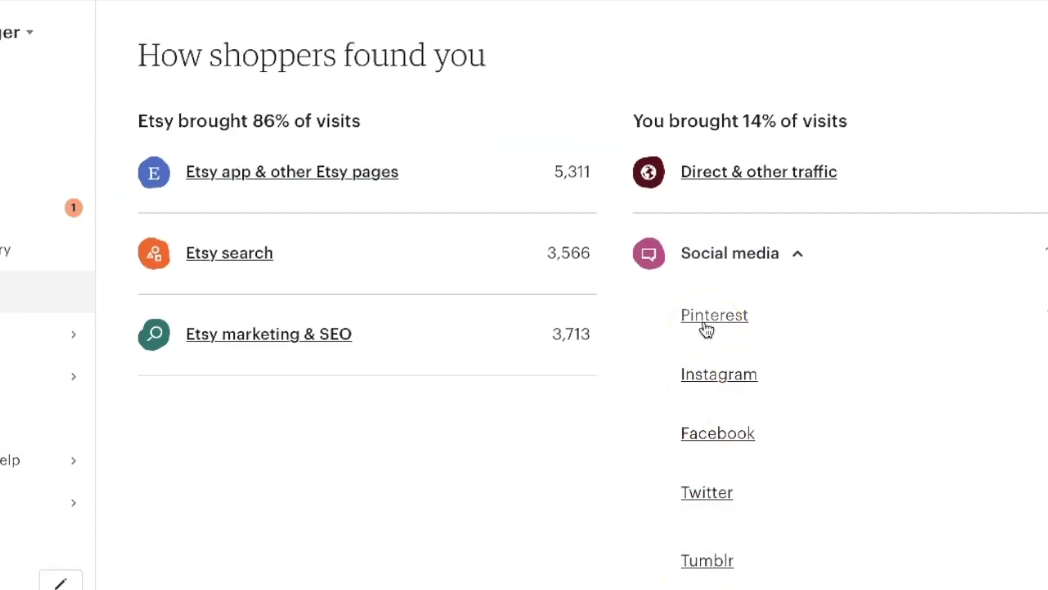
pyautogui.scroll(-4, 704, 330)
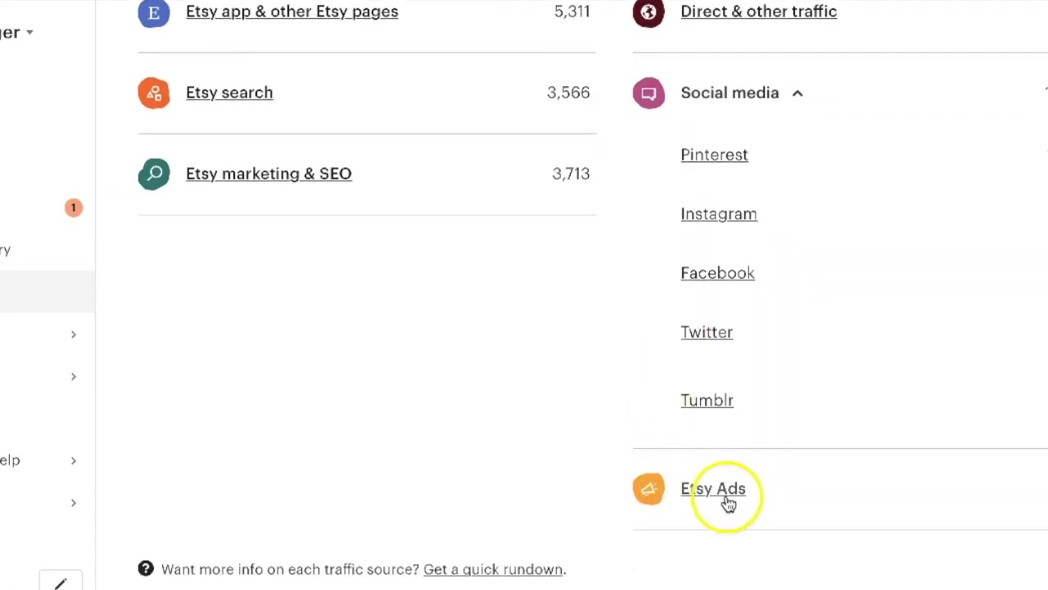
pyautogui.scroll(1, 1044, 501)
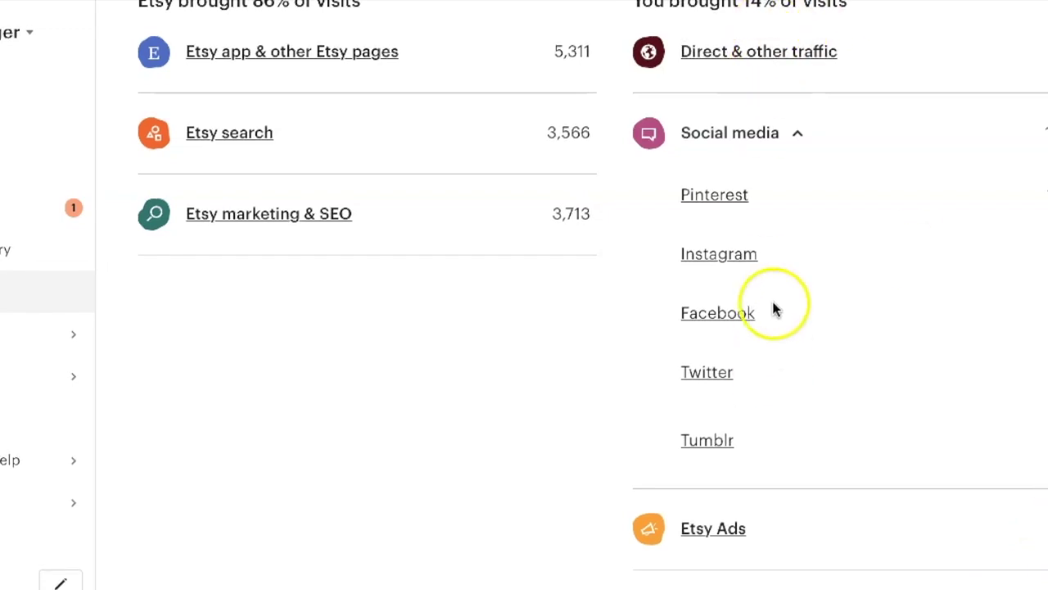
# Open the traffic details for Direct & other traffic and examine its visits-over-time chart and most visited listings
pyautogui.click(770, 54)
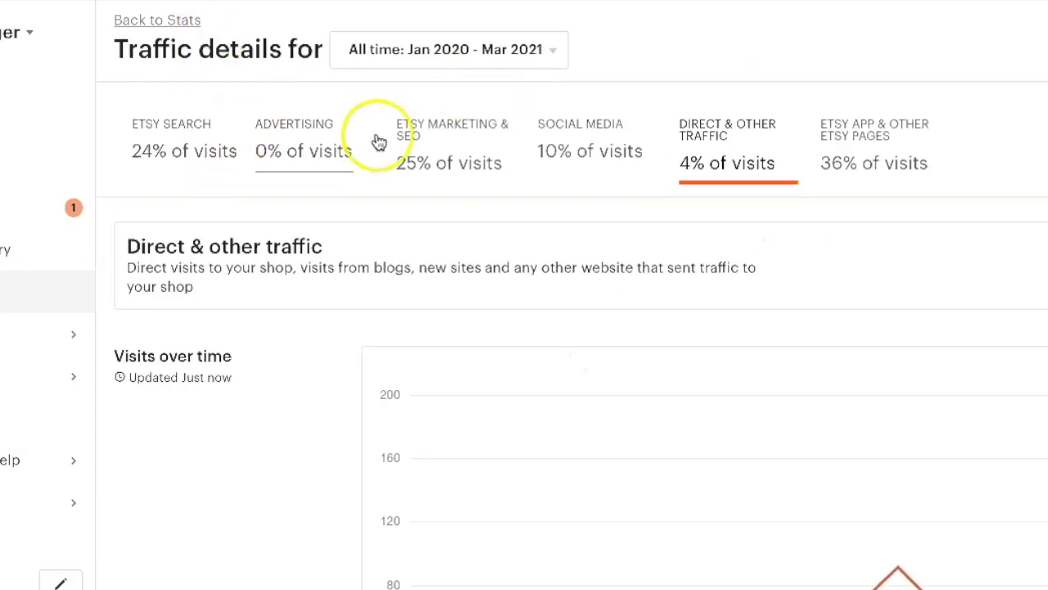
pyautogui.scroll(-1, 379, 143)
pyautogui.scroll(-3, 379, 143)
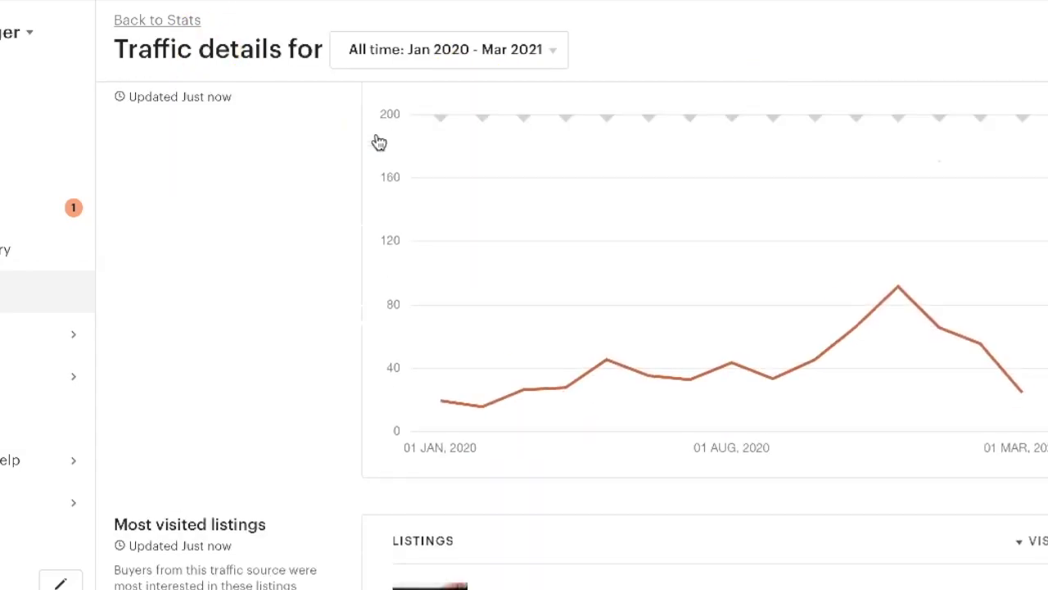
pyautogui.scroll(1, 379, 142)
pyautogui.scroll(3, 379, 143)
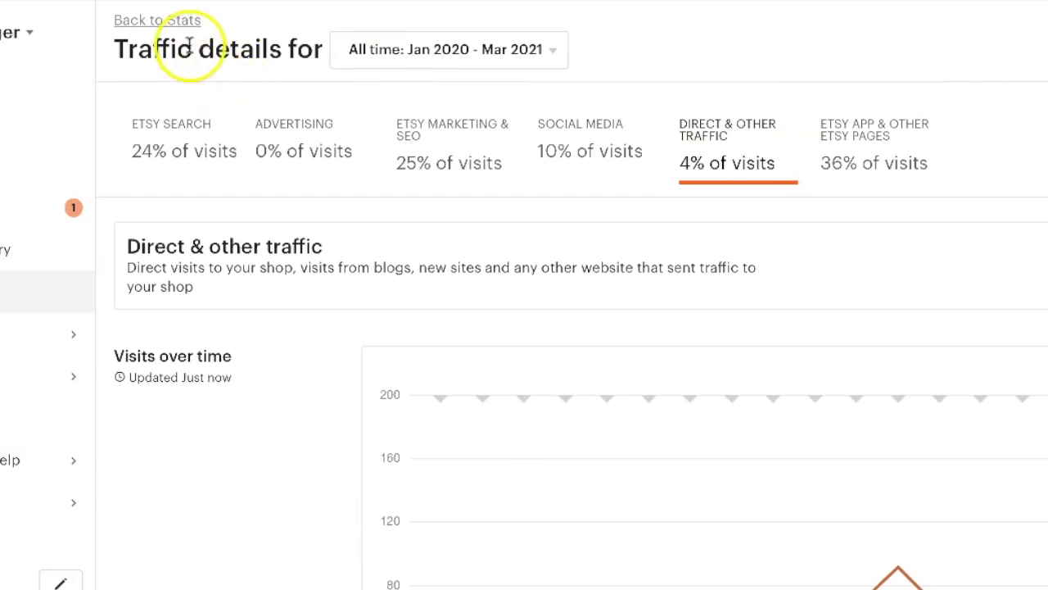
# Return from the traffic details to the all-time stats and examine the shop's visits, orders, conversion rate and revenue
pyautogui.click(182, 22)
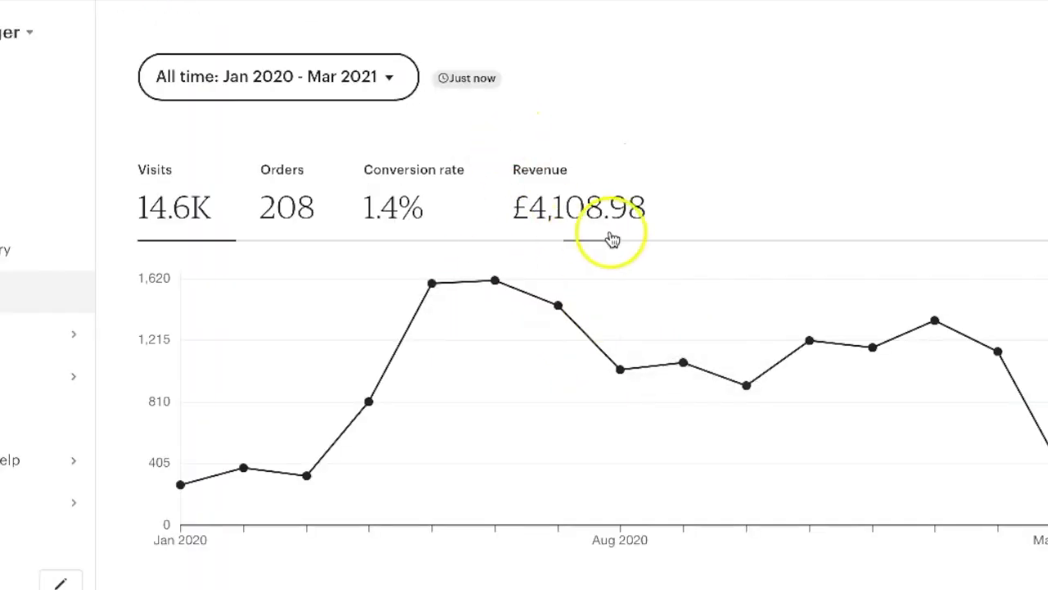
pyautogui.click(386, 77)
pyautogui.click(733, 80)
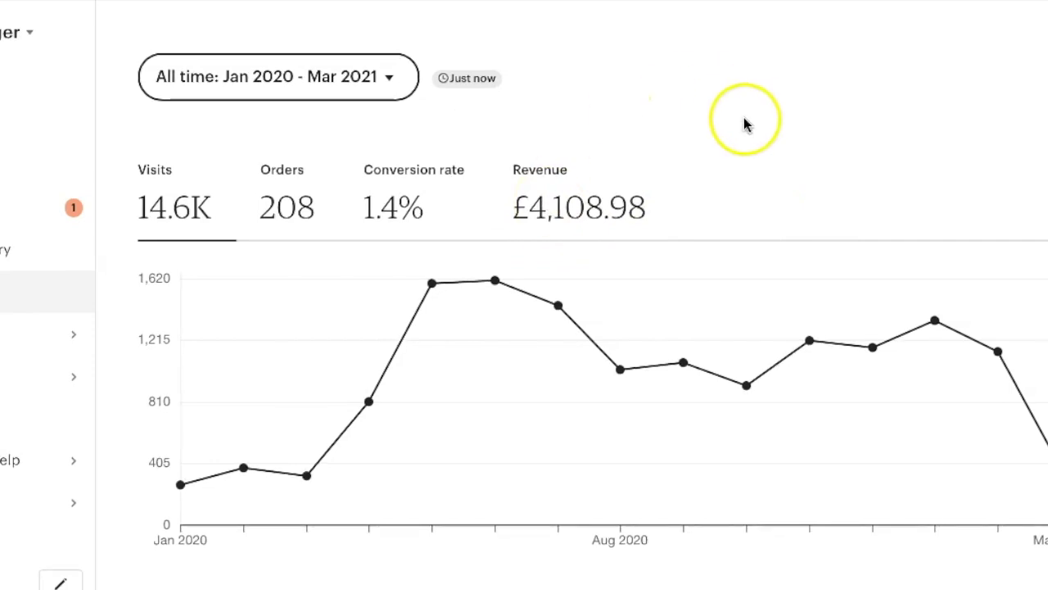
pyautogui.click(781, 112)
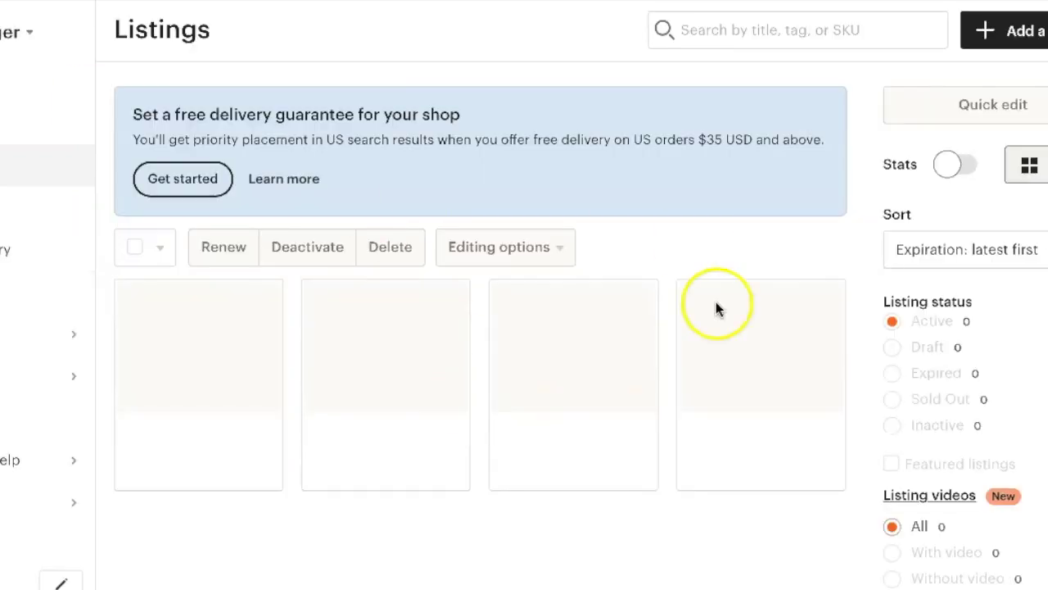
# Browse the shop's active digital listings and return to the dashboard's all-time stats overview
pyautogui.scroll(-15, 766, 256)
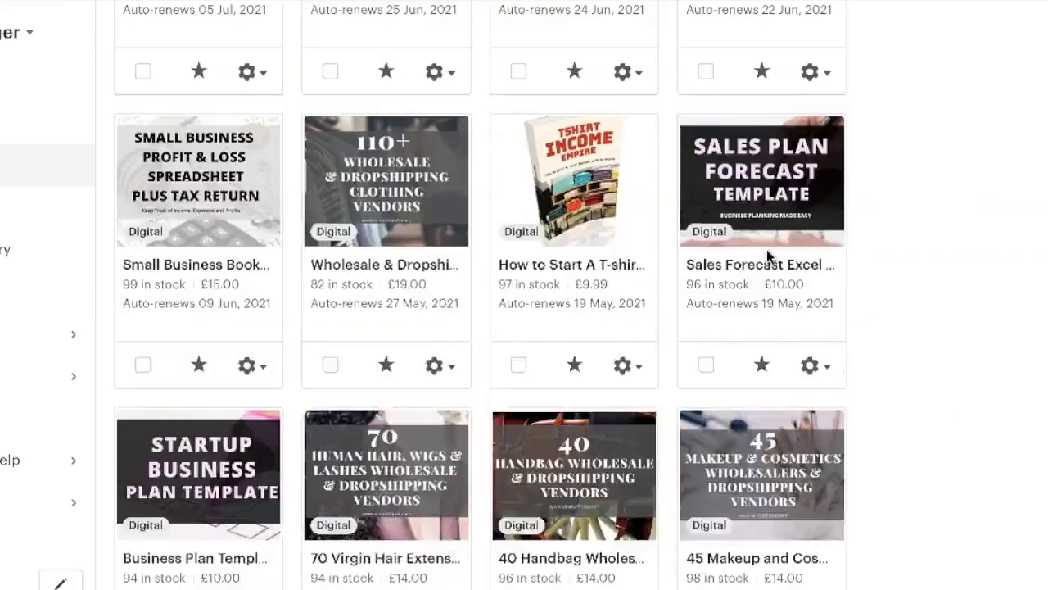
pyautogui.scroll(15, 766, 256)
pyautogui.scroll(-15, 767, 256)
pyautogui.scroll(15, 767, 256)
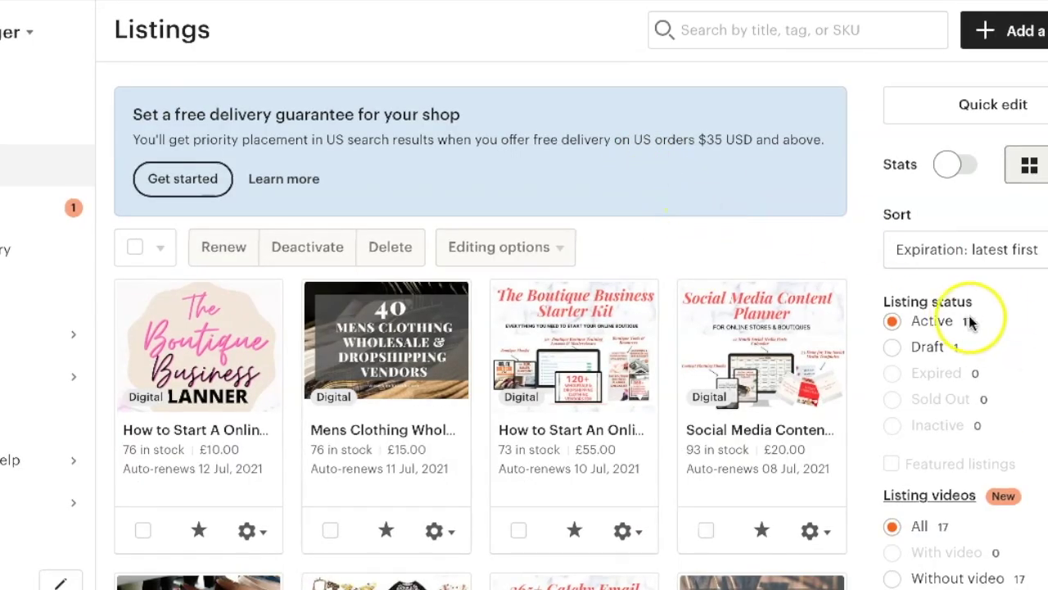
pyautogui.click(14, 124)
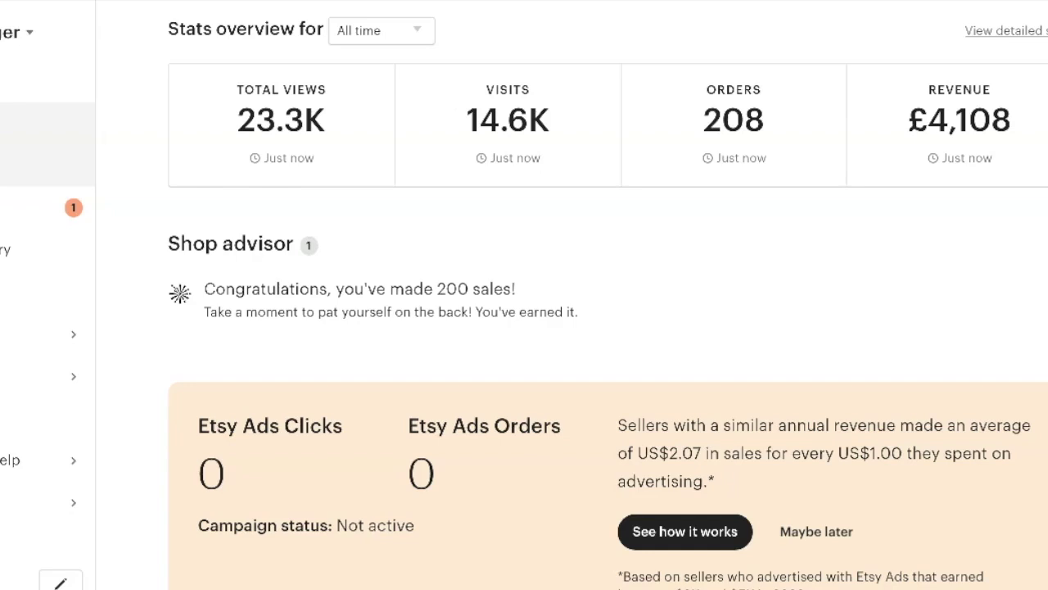
# Start adding a new listing and go through its photo and video sections to the Listing Details fields
pyautogui.click(17, 165)
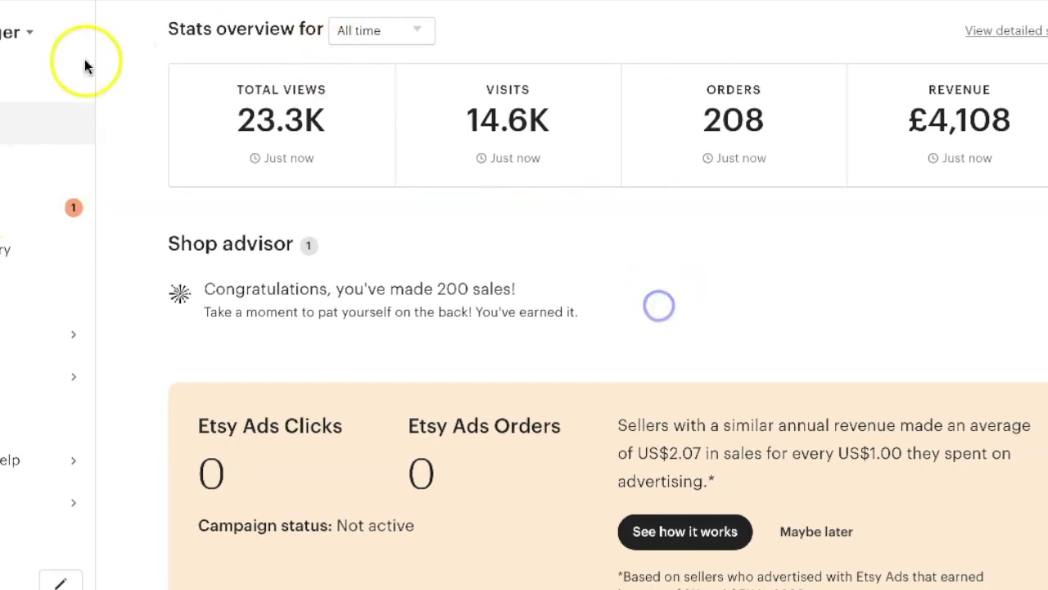
pyautogui.click(5, 184)
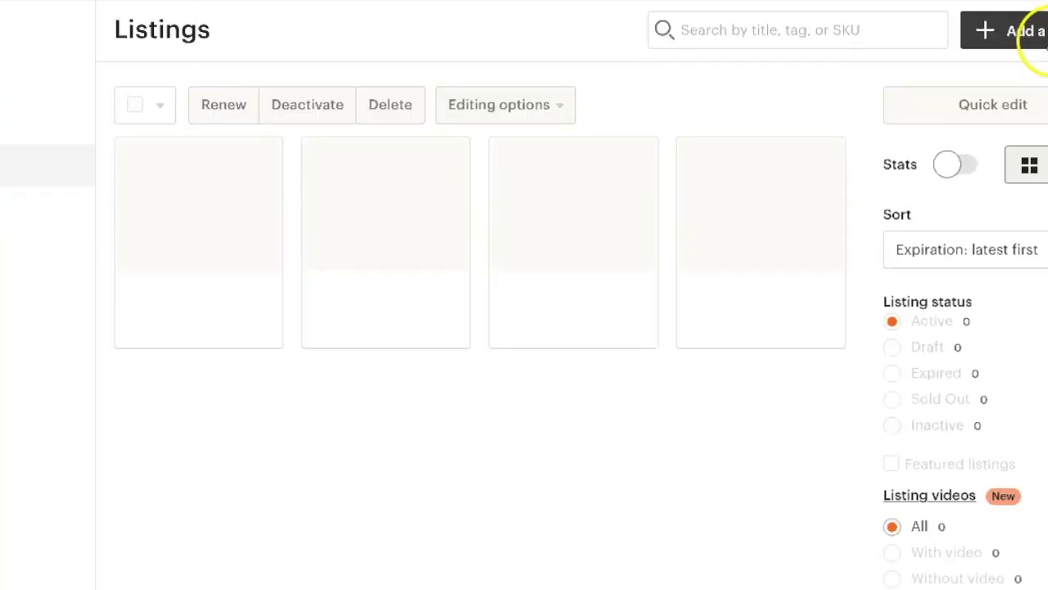
pyautogui.click(1046, 35)
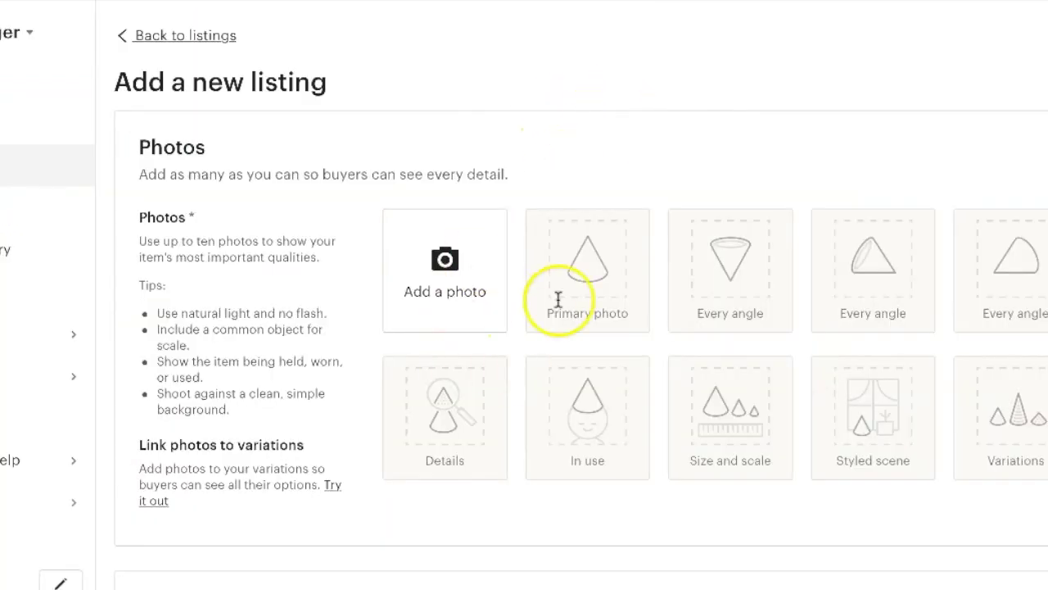
pyautogui.scroll(-10, 557, 300)
pyautogui.click(409, 332)
pyautogui.click(993, 320)
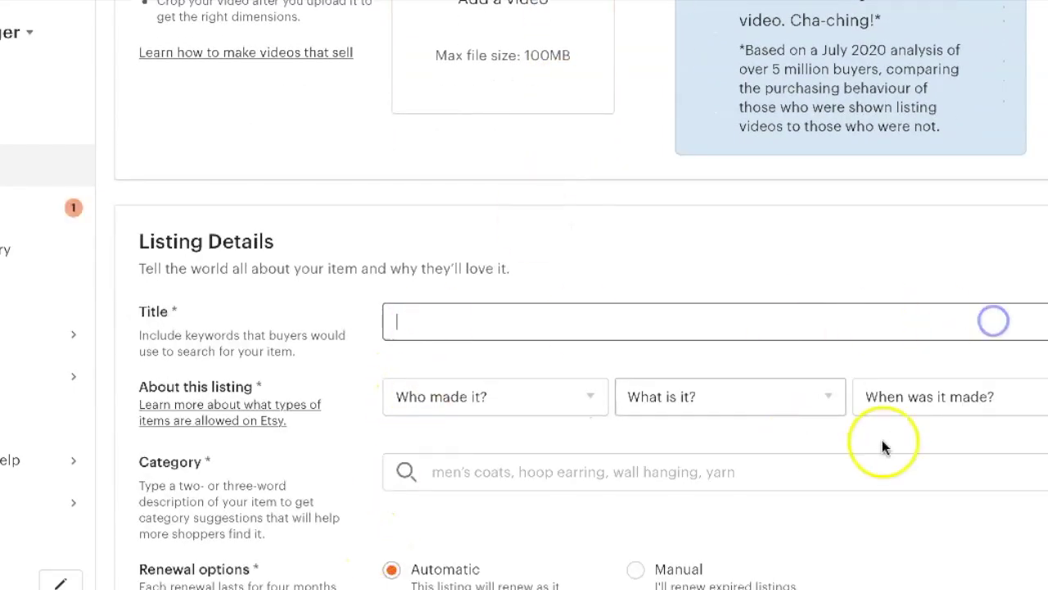
pyautogui.click(840, 262)
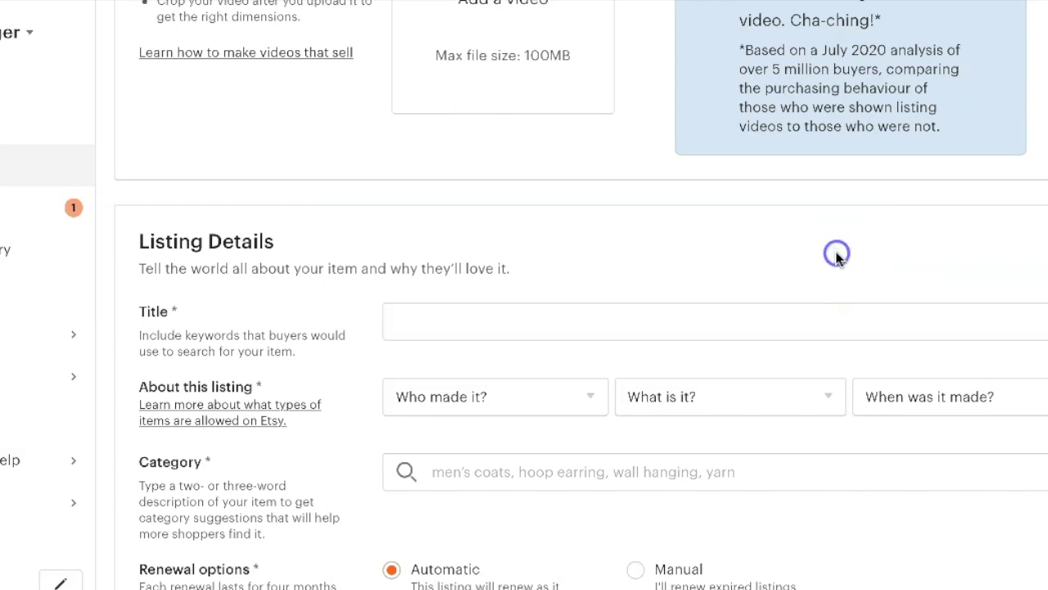
pyautogui.scroll(-2, 835, 257)
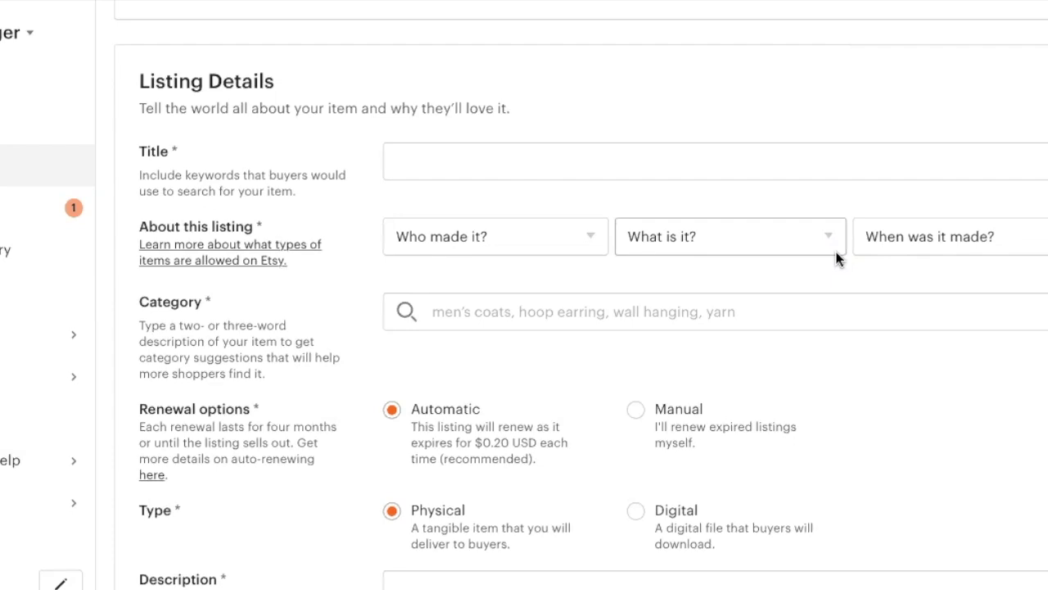
pyautogui.scroll(-1, 836, 251)
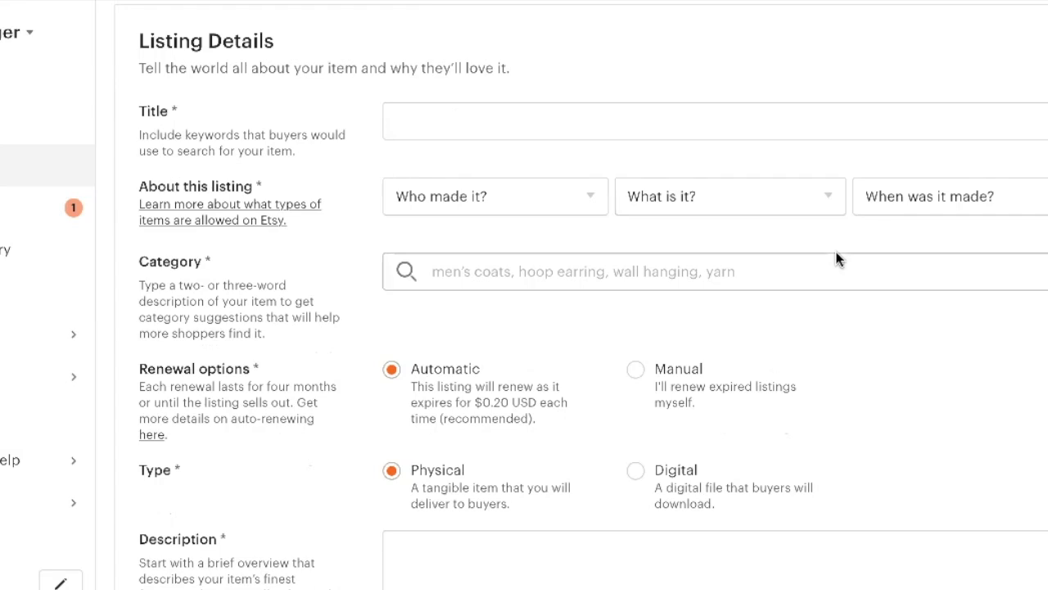
# Describe the item under About this listing as made by "I did", "A finished product", made in 2020 - 2021
pyautogui.click(516, 209)
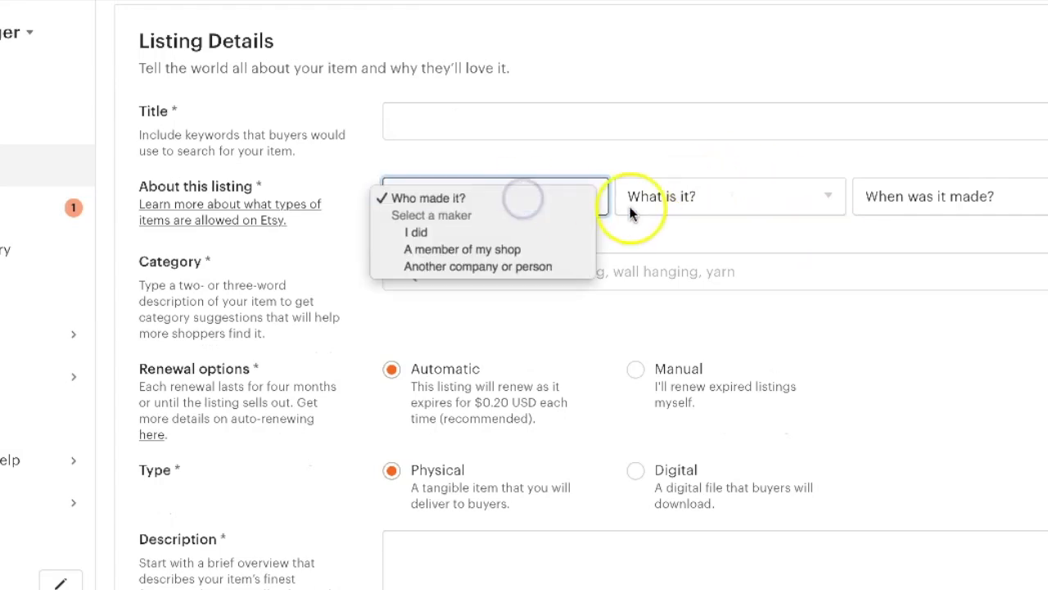
pyautogui.click(641, 206)
pyautogui.click(512, 200)
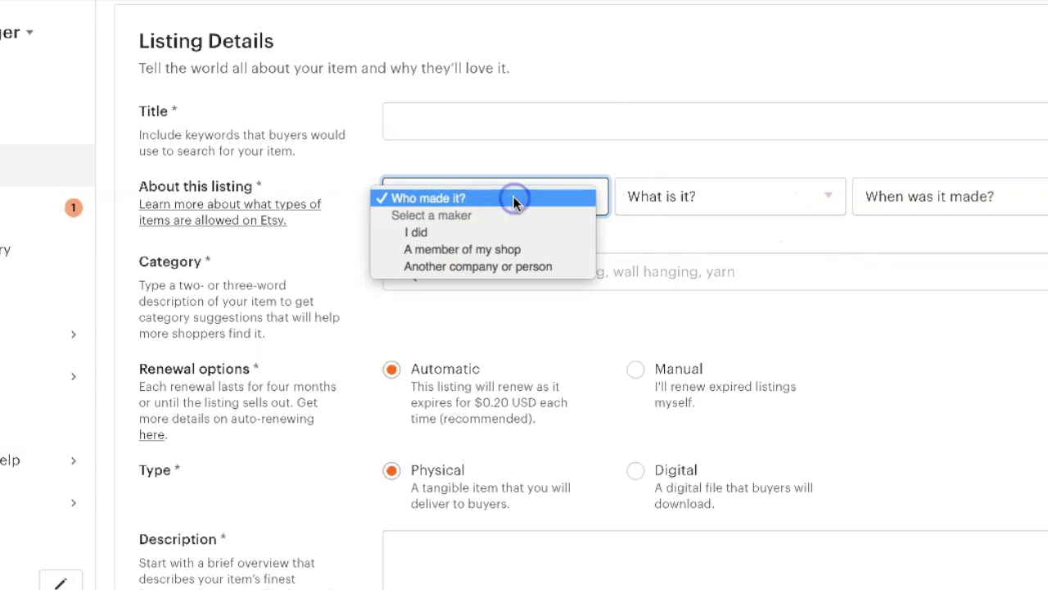
pyautogui.click(503, 233)
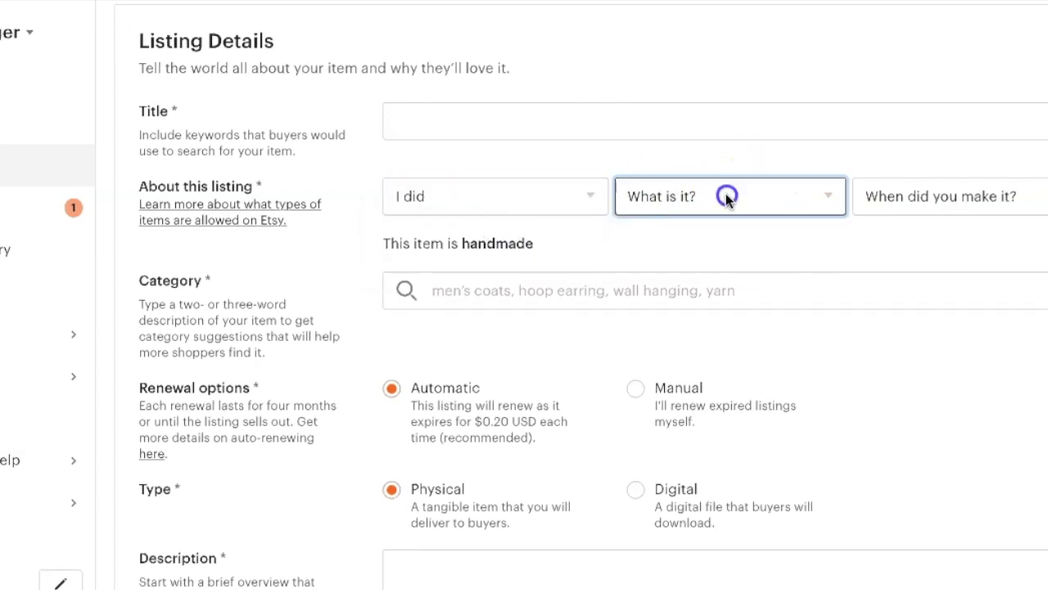
pyautogui.click(726, 196)
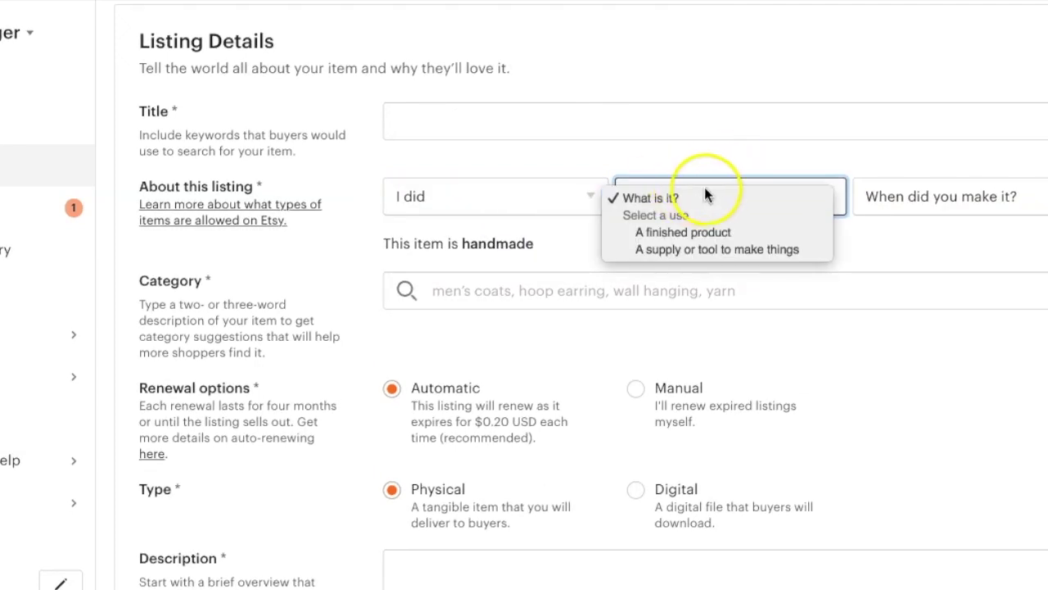
pyautogui.click(697, 231)
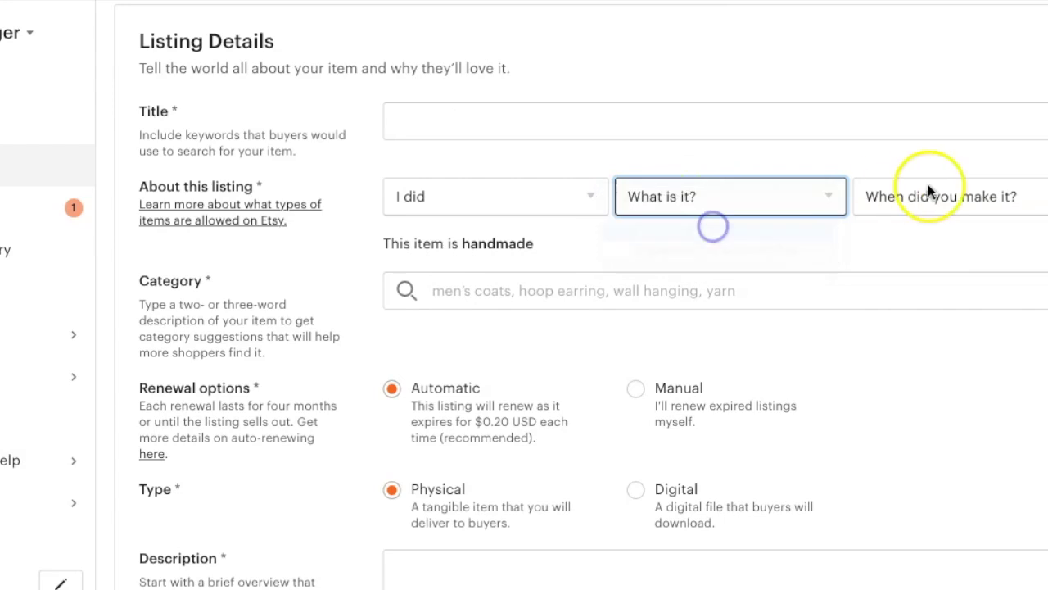
pyautogui.click(933, 189)
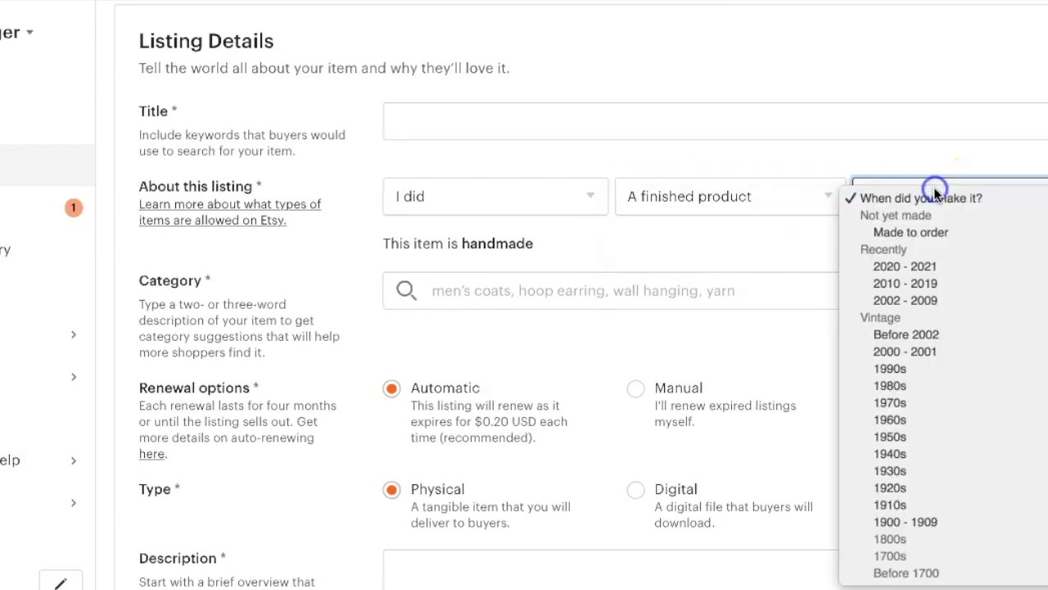
pyautogui.click(929, 260)
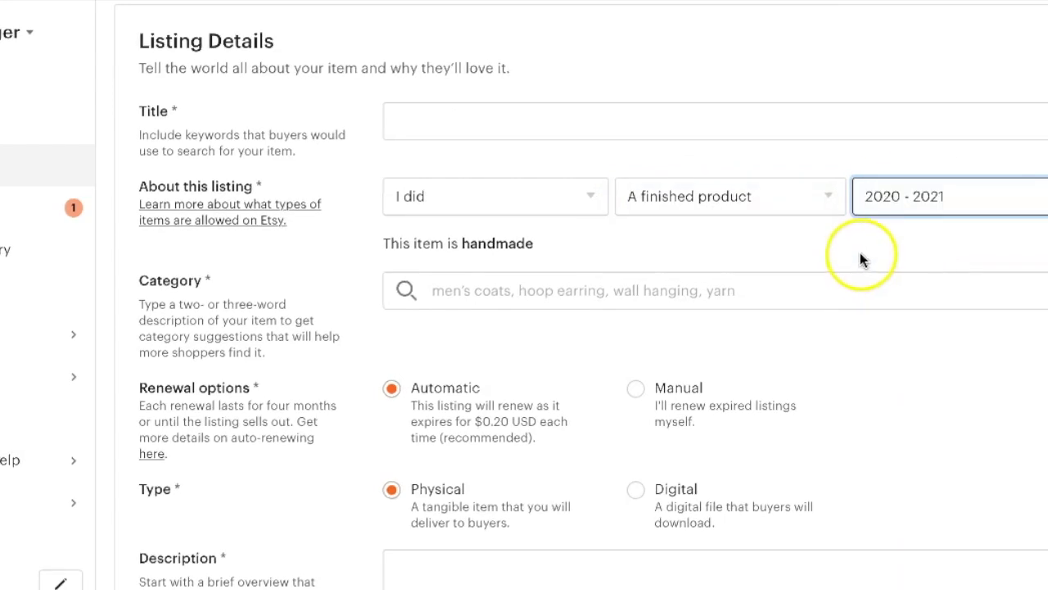
# Search the listing categories for "templates how to" and set the category to Guides & How Tos
pyautogui.scroll(-3, 859, 254)
pyautogui.click(477, 175)
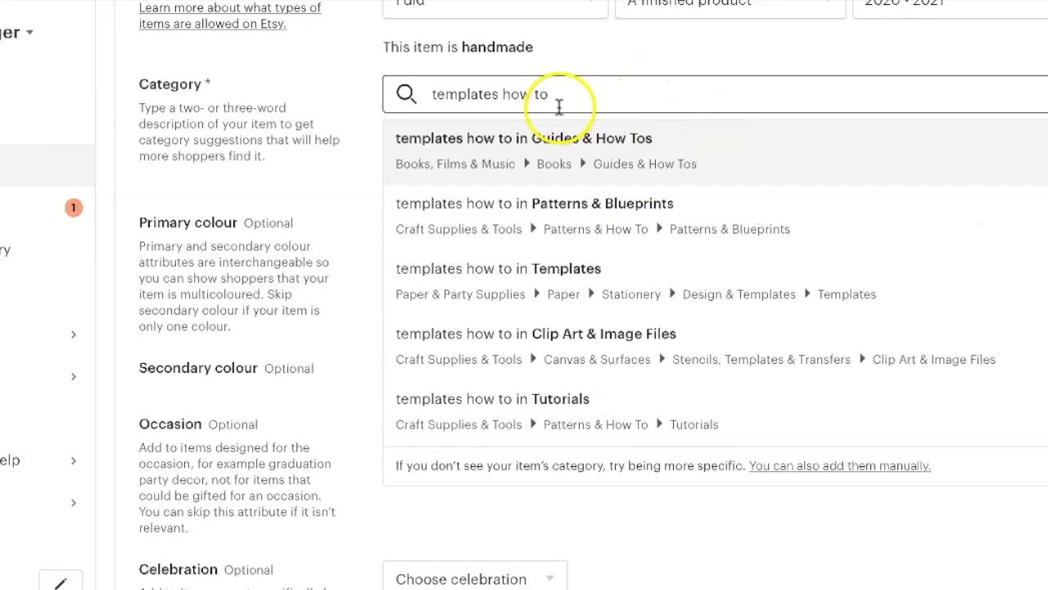
pyautogui.click(600, 136)
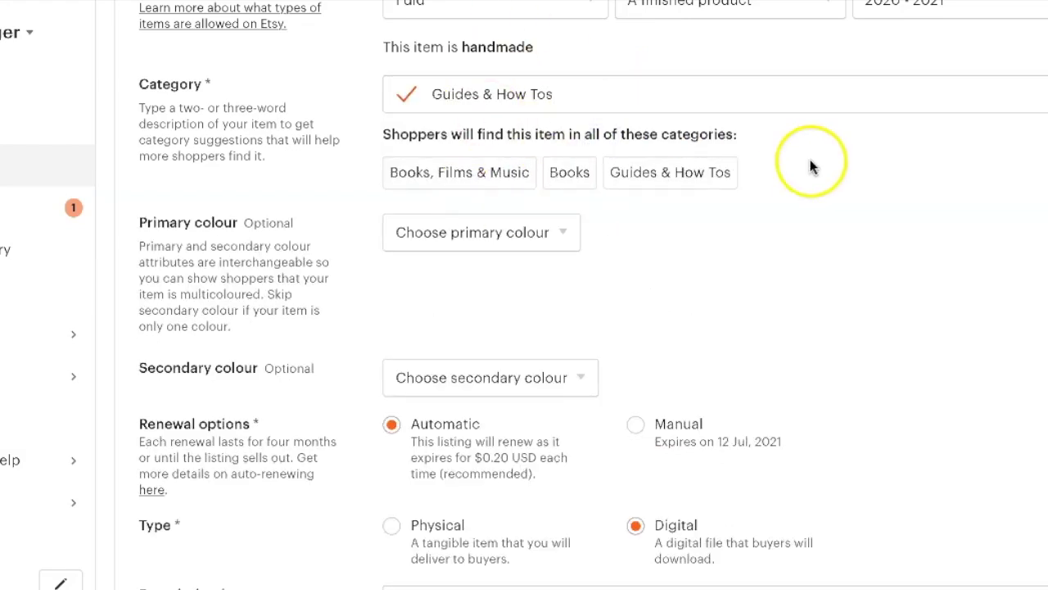
# Review the listing's optional colours, automatic renewal, digital type and the beginning of its description
pyautogui.scroll(-1, 915, 229)
pyautogui.scroll(-4, 914, 225)
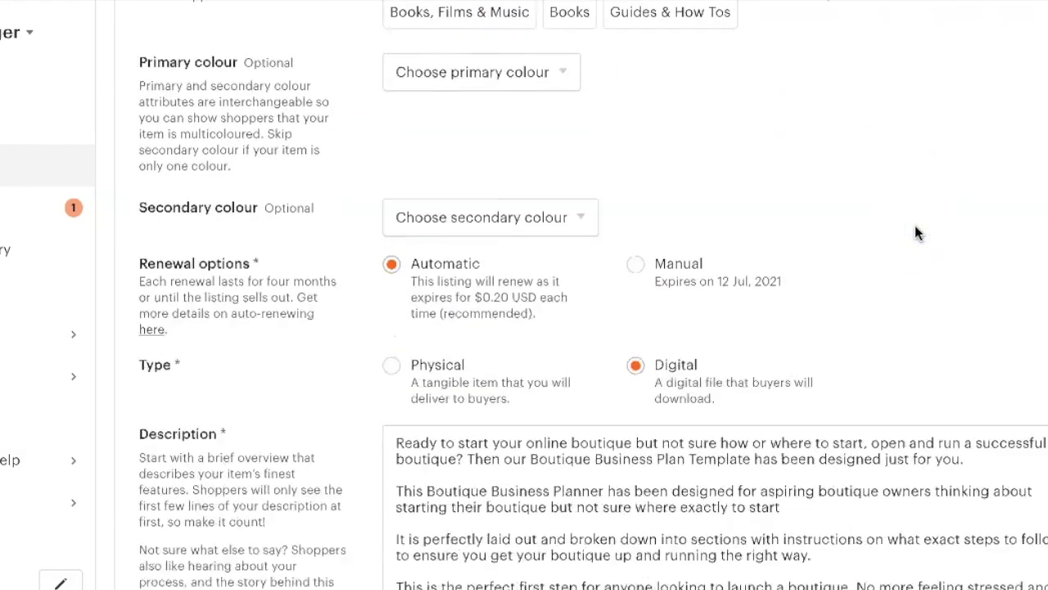
pyautogui.moveTo(465, 234); pyautogui.dragTo(644, 182)
pyautogui.click(646, 185)
pyautogui.scroll(6, 623, 213)
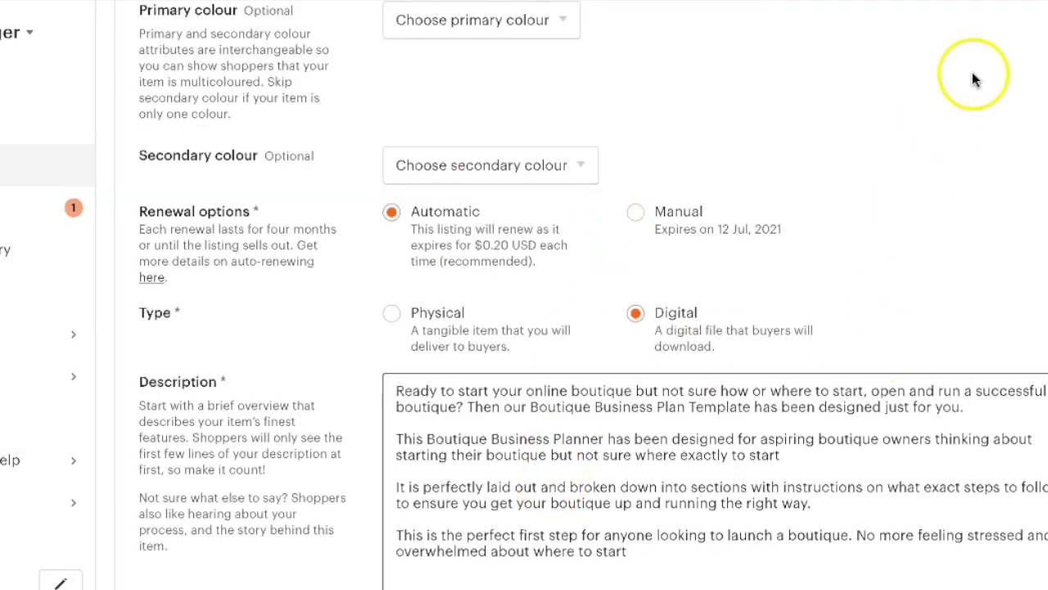
pyautogui.scroll(2, 974, 79)
pyautogui.scroll(1, 972, 80)
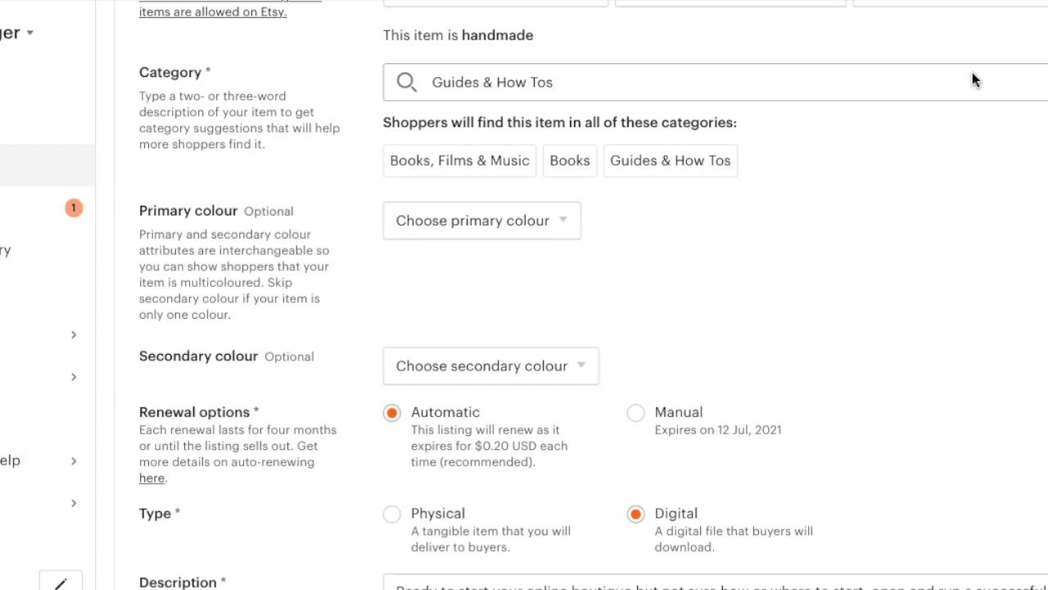
pyautogui.click(1012, 258)
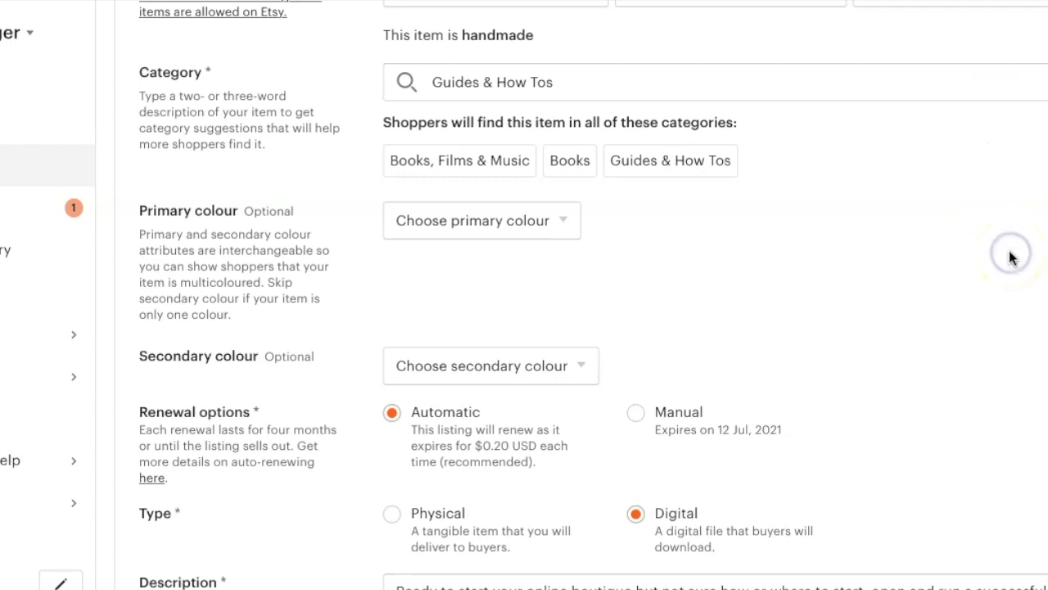
# Examine the full product description, including its refund policy, and the Tags section with its boutique keywords
pyautogui.scroll(-6, 1012, 258)
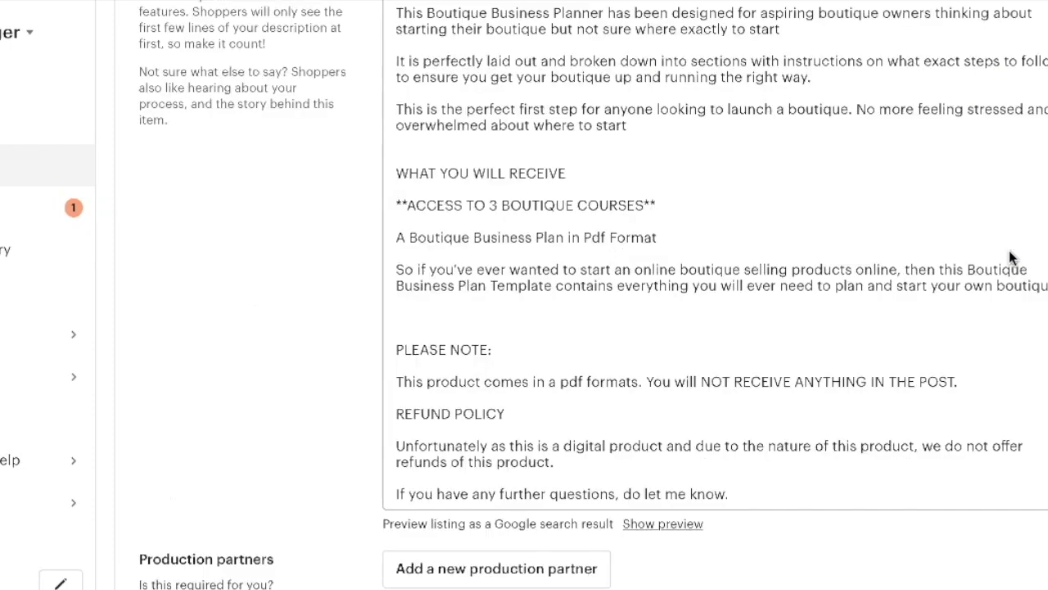
pyautogui.scroll(-8, 1011, 258)
pyautogui.scroll(1, 1012, 258)
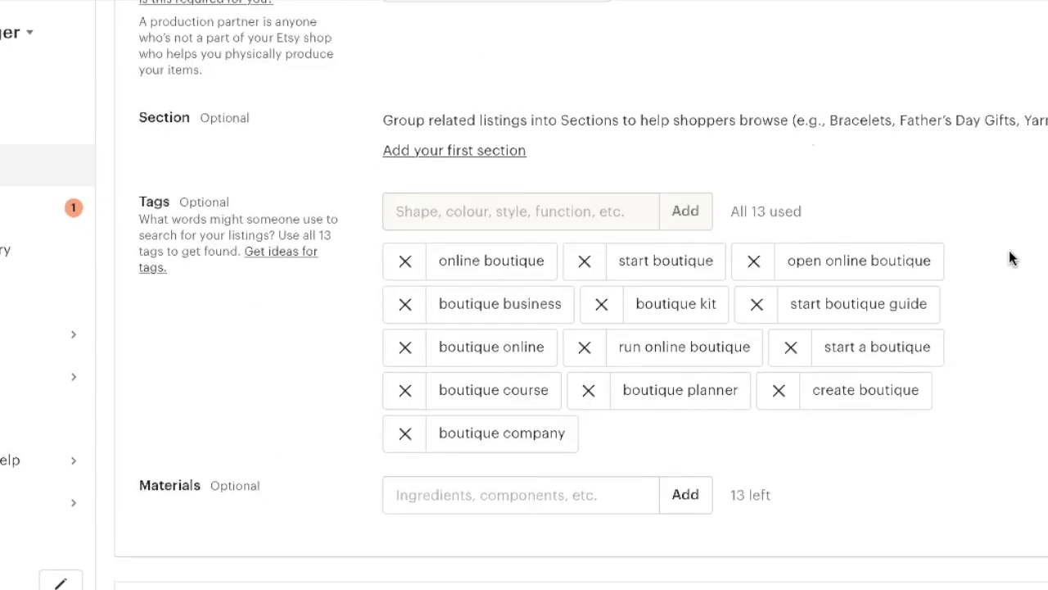
pyautogui.click(152, 204)
pyautogui.moveTo(151, 204); pyautogui.dragTo(230, 203)
pyautogui.click(205, 205)
pyautogui.click(430, 204)
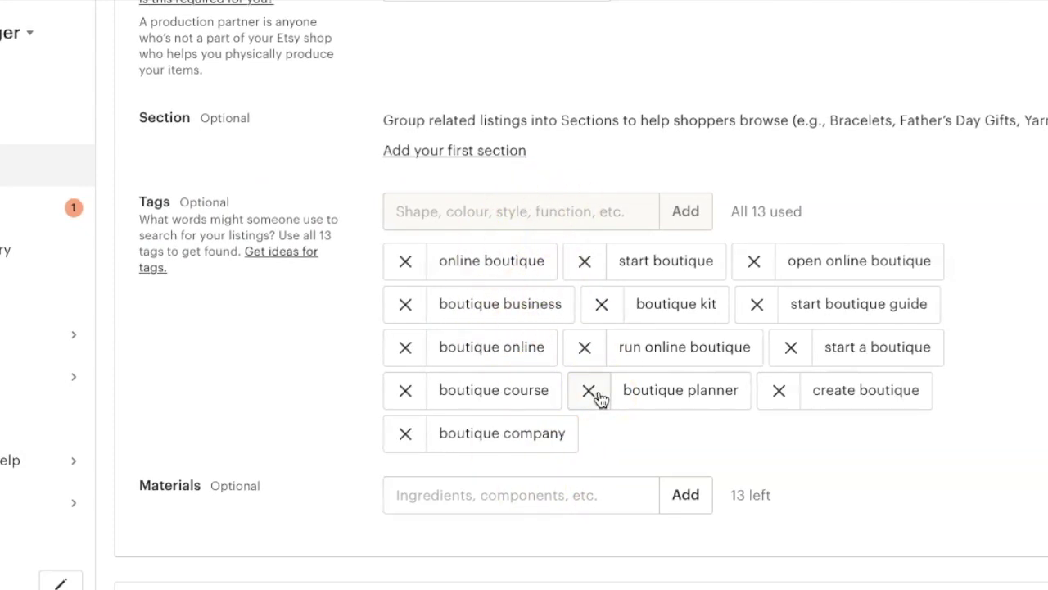
pyautogui.click(512, 206)
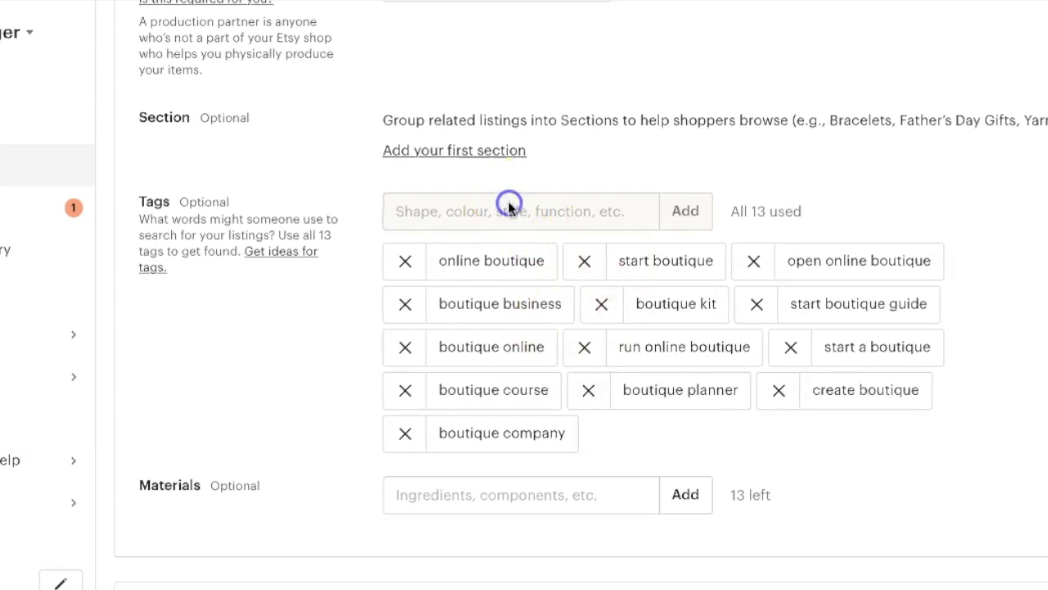
pyautogui.moveTo(745, 212); pyautogui.dragTo(830, 212)
pyautogui.click(832, 211)
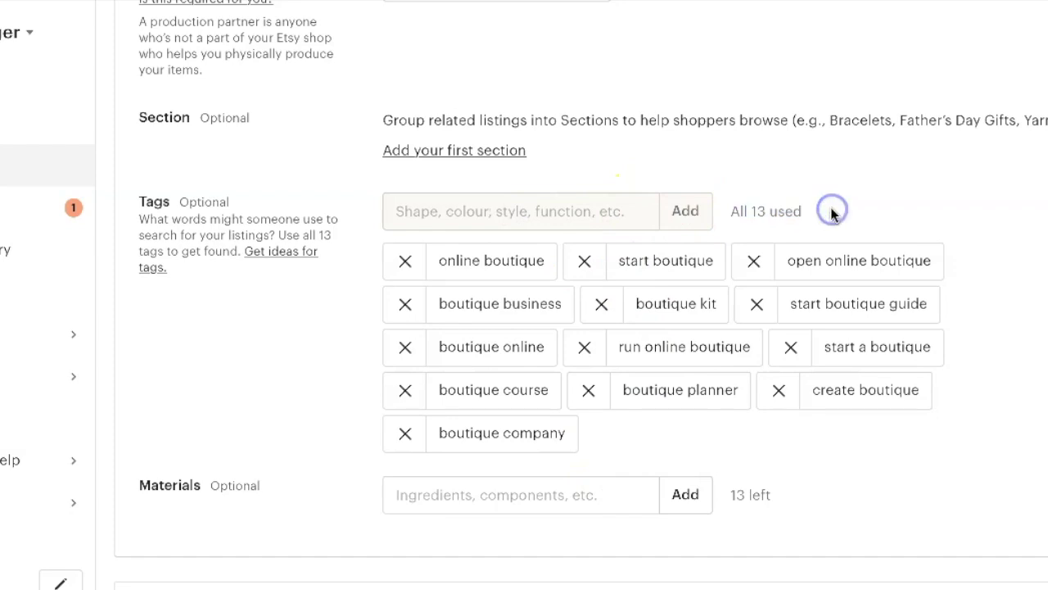
# Replace the "boutique company" tag with a new "human hair" tag
pyautogui.click(404, 433)
pyautogui.click(506, 218)
pyautogui.write('human hair')
pyautogui.click(675, 212)
pyautogui.click(585, 210)
pyautogui.click(692, 334)
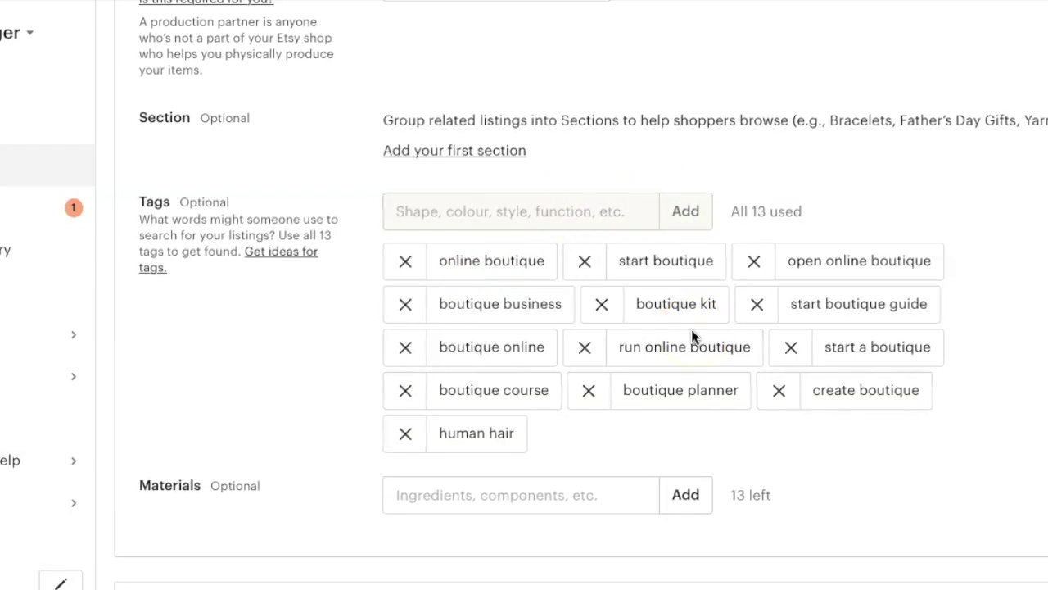
# Review the Inventory and pricing section, including the listing's price, quantity and optional SKU
pyautogui.click(982, 495)
pyautogui.scroll(-8, 994, 503)
pyautogui.scroll(3, 995, 502)
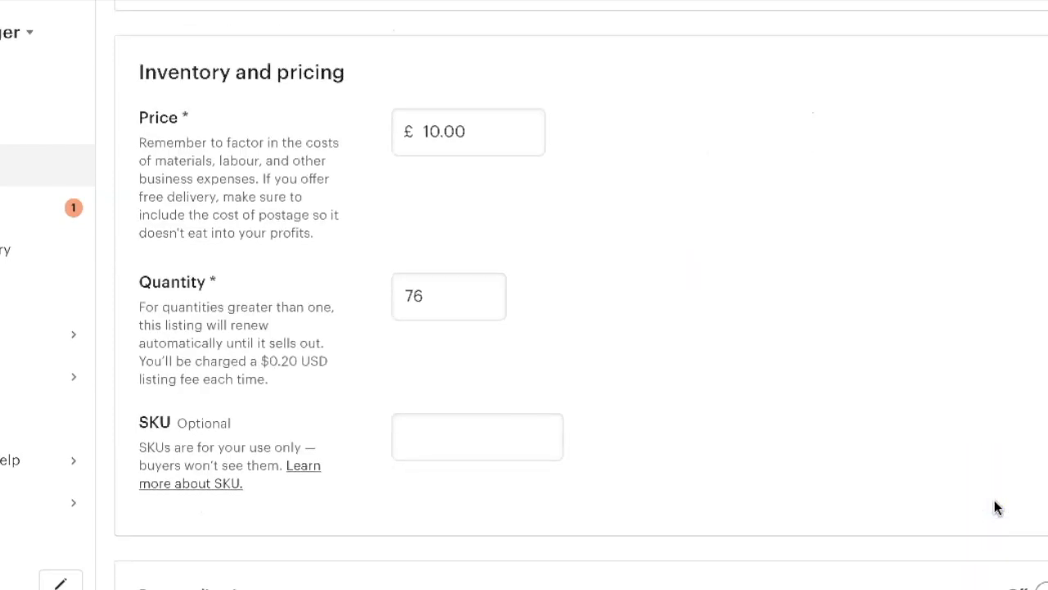
pyautogui.scroll(2, 996, 507)
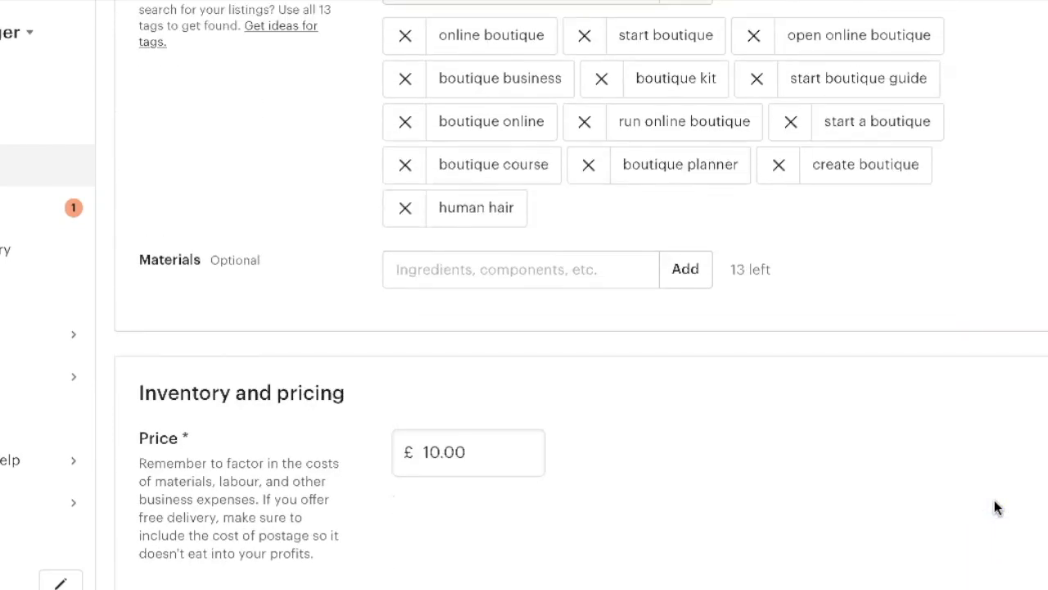
pyautogui.scroll(-1, 996, 507)
pyautogui.scroll(-1, 995, 508)
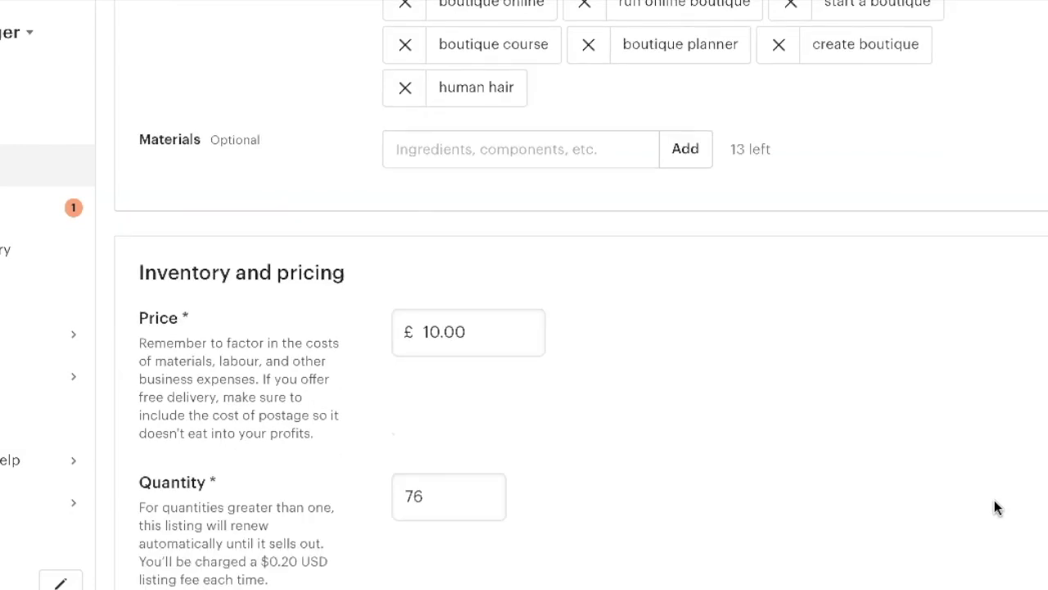
# Check the listing's price, quantity and SKU fields and the Personalisation option below them
pyautogui.scroll(-3, 996, 507)
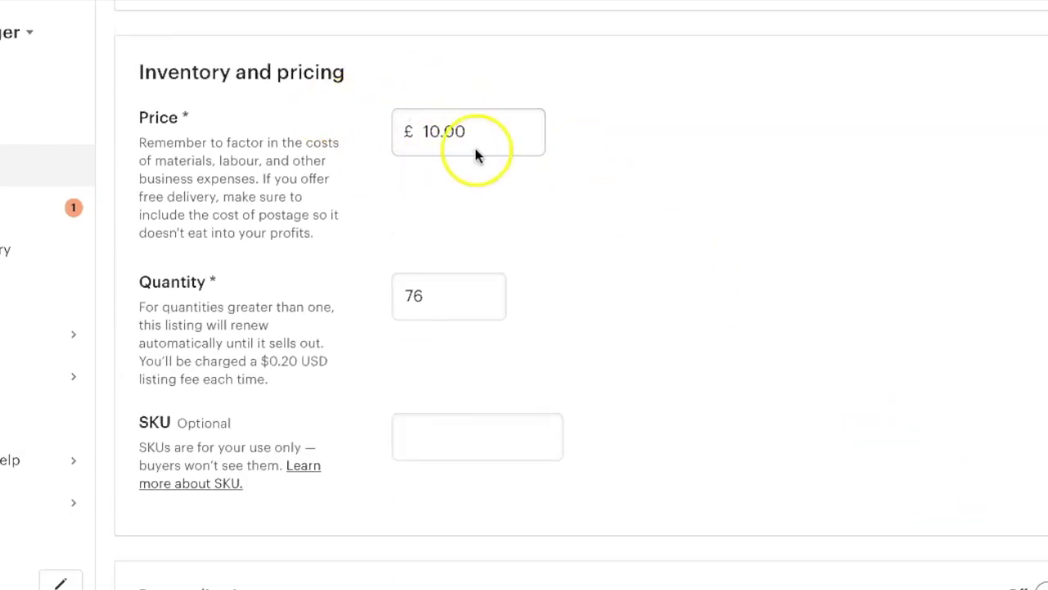
pyautogui.scroll(-1, 606, 290)
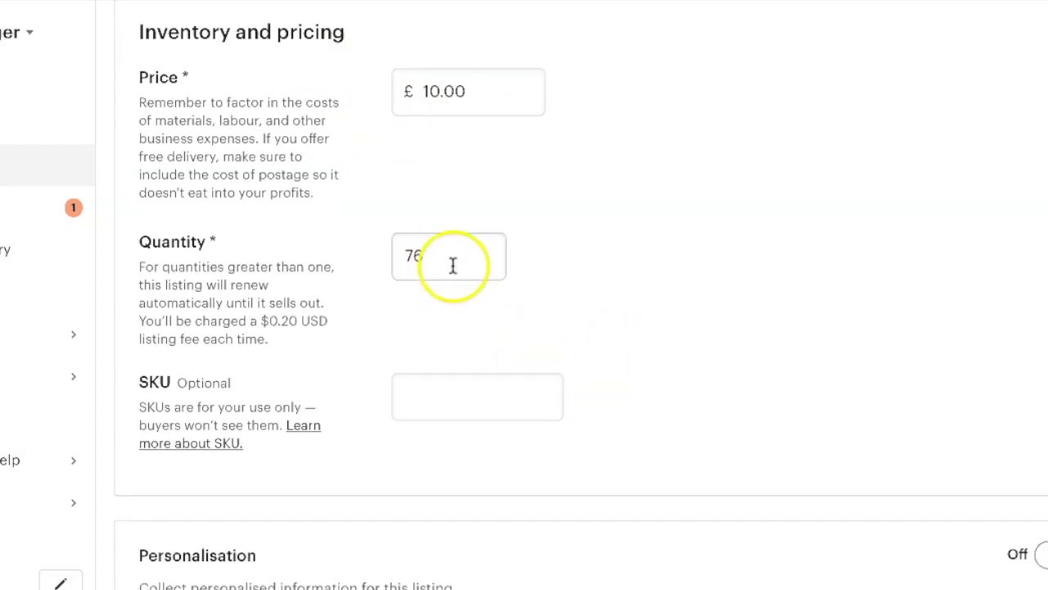
pyautogui.scroll(-2, 733, 301)
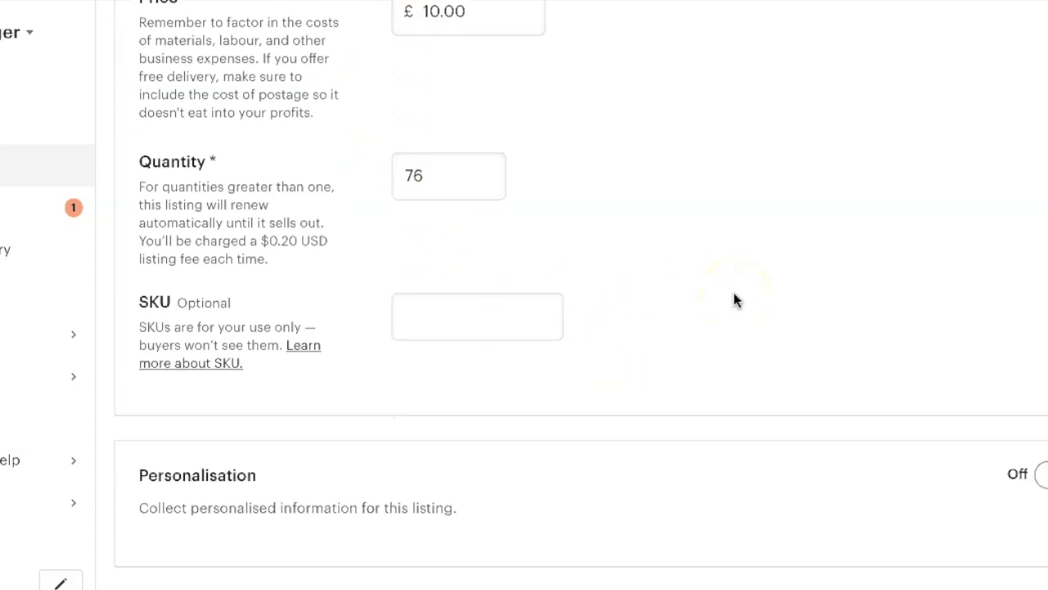
pyautogui.click(397, 164)
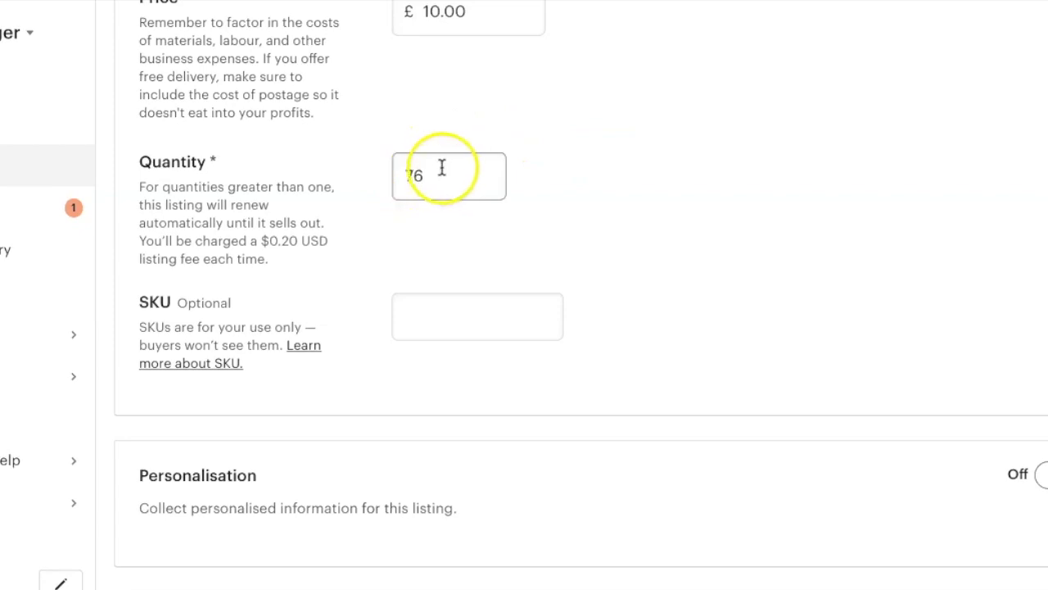
# Examine the Digital files section, including the attached Boutiquebusinessplan-2.pdf, the note for buyers and the file upload option
pyautogui.scroll(-10, 779, 301)
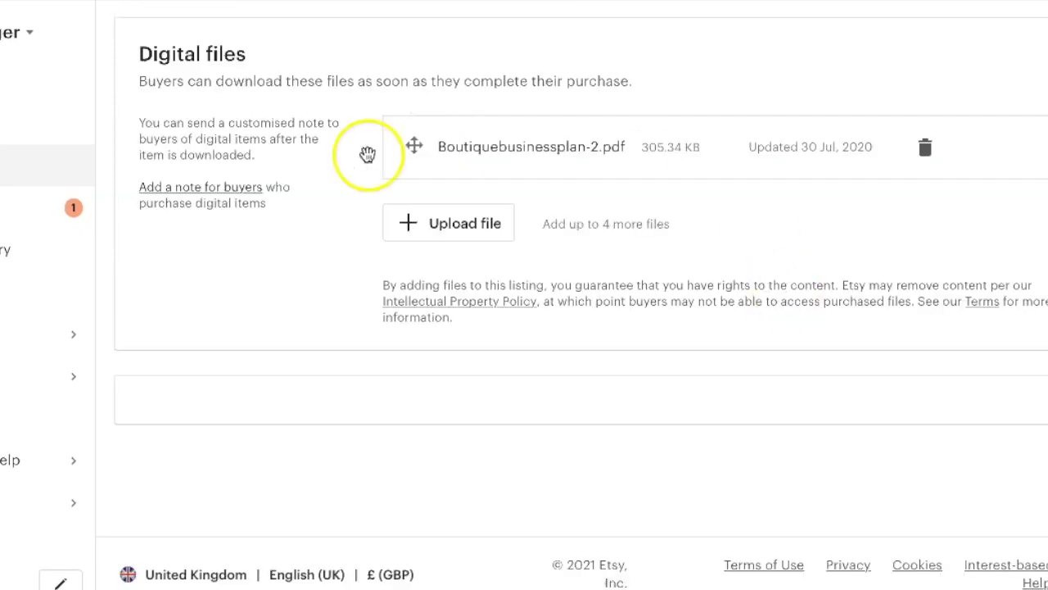
pyautogui.moveTo(269, 92); pyautogui.dragTo(339, 121)
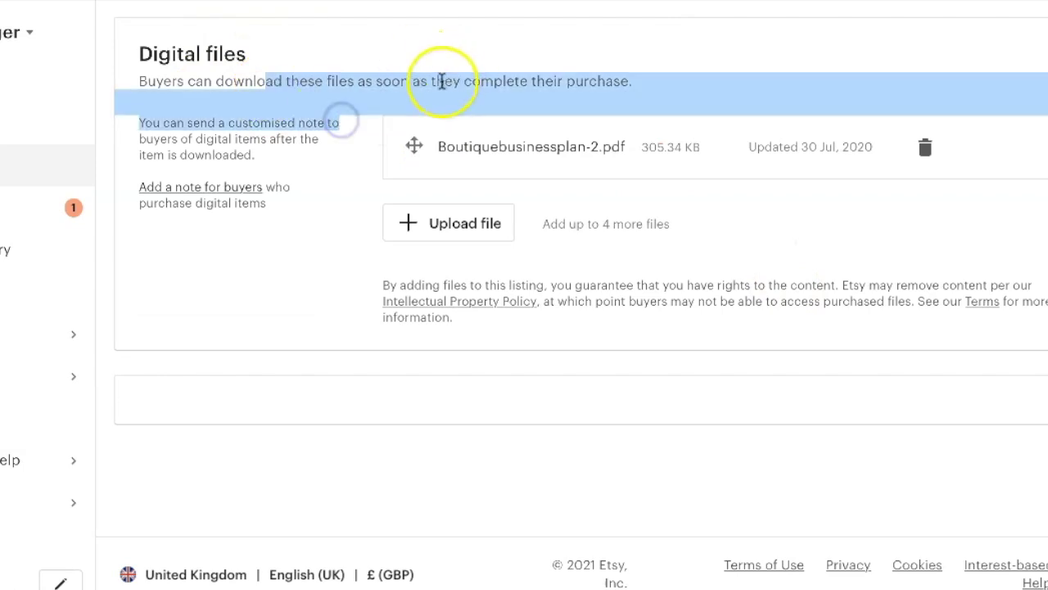
pyautogui.click(470, 217)
pyautogui.click(716, 357)
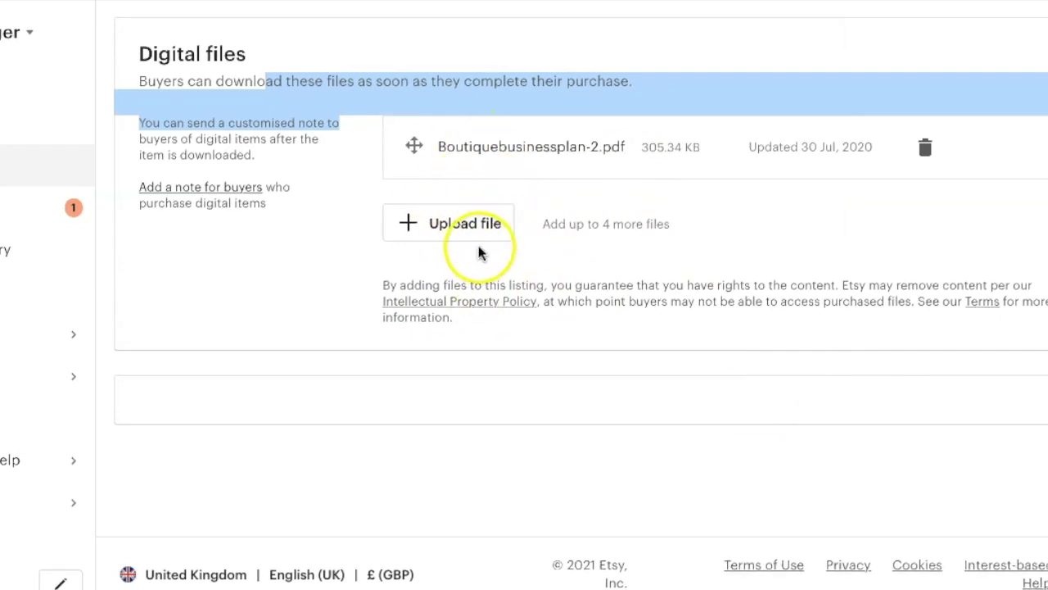
pyautogui.click(782, 260)
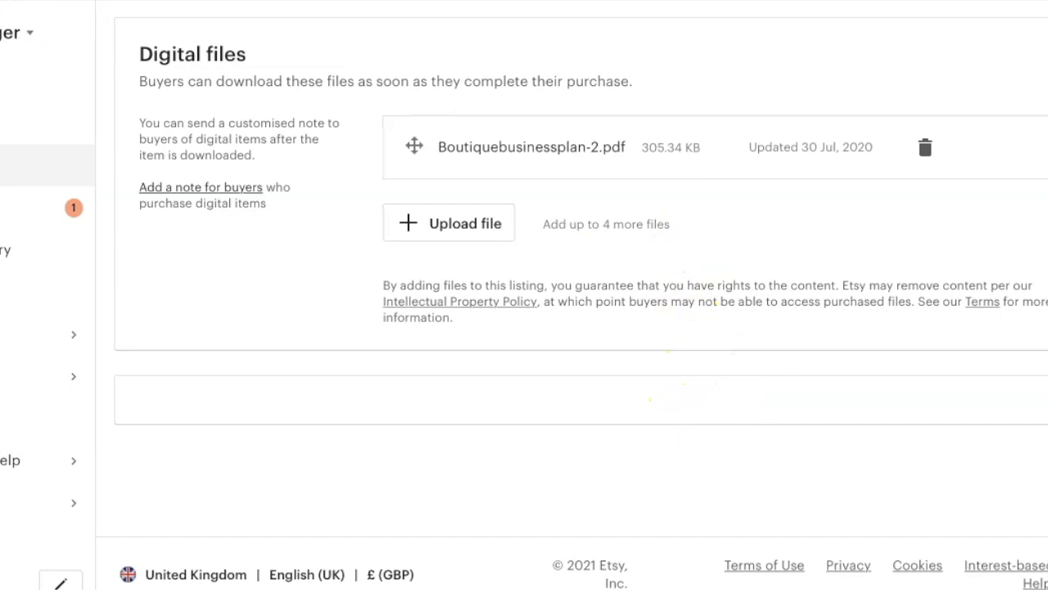
# Go to the Etsy home page and browse its recommended products, Mother's Day gifts and fashion picks
pyautogui.click(358, 402)
pyautogui.scroll(20, 357, 399)
pyautogui.click(776, 382)
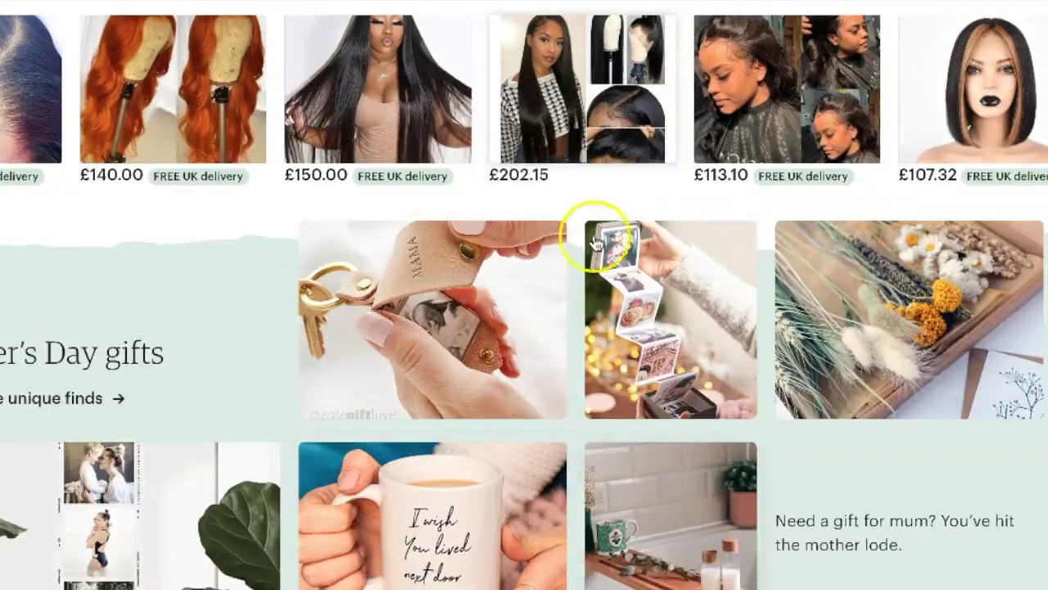
pyautogui.scroll(-10, 808, 352)
pyautogui.scroll(12, 806, 354)
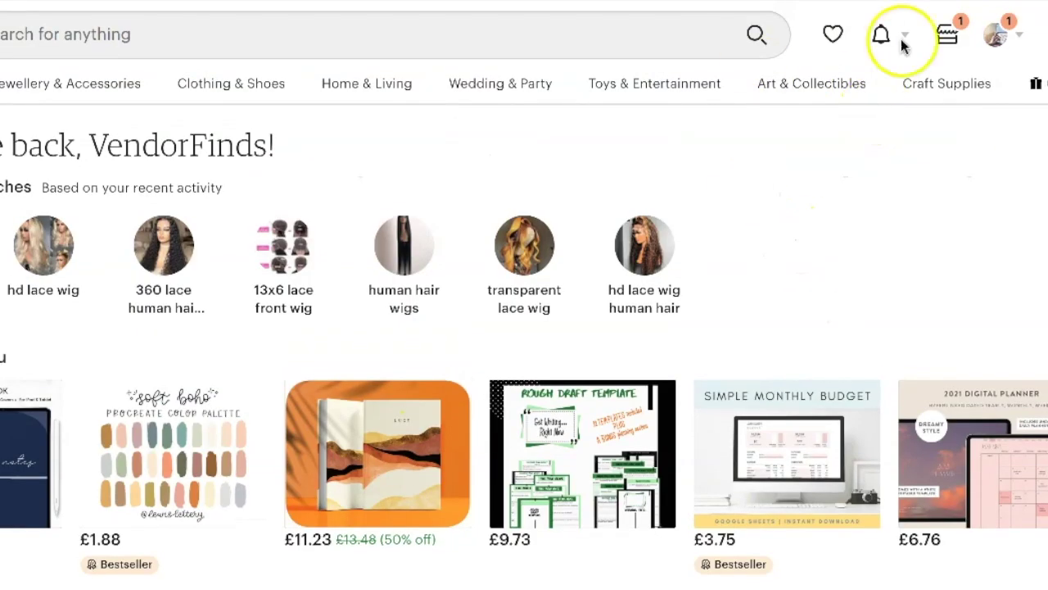
pyautogui.scroll(-8, 837, 92)
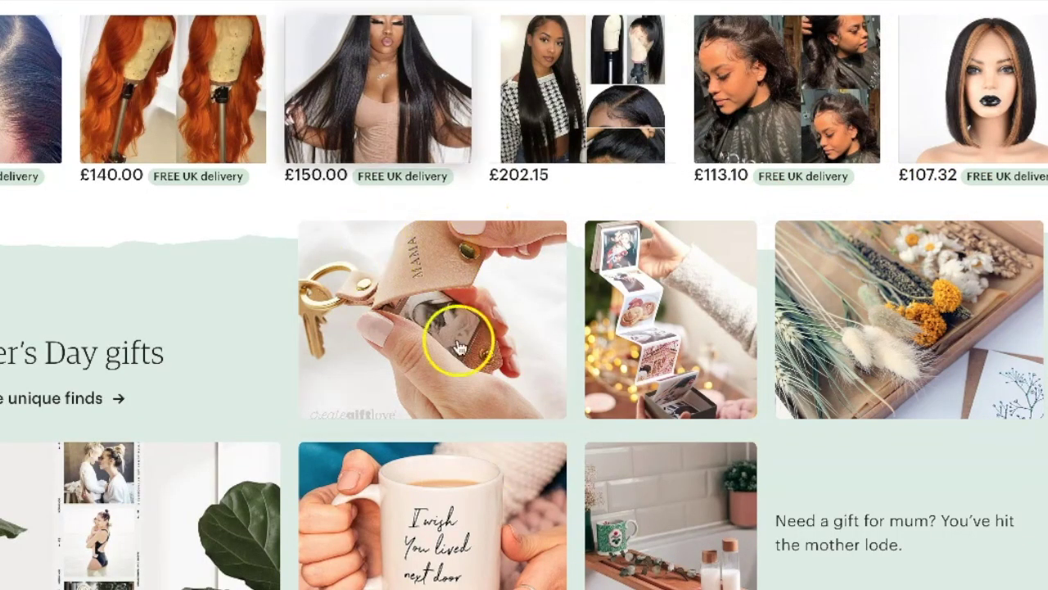
pyautogui.scroll(-3, 495, 323)
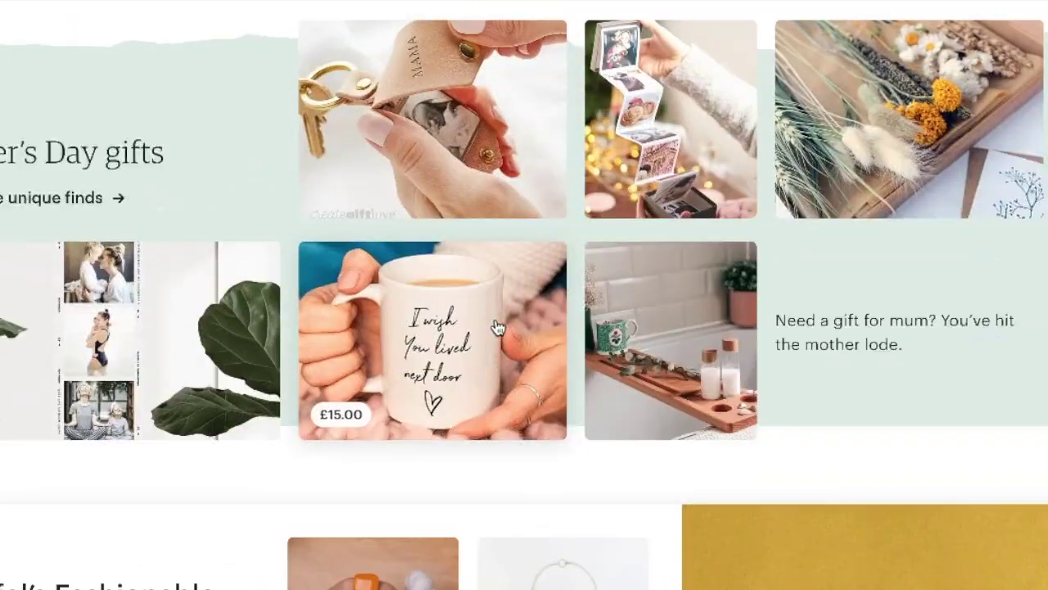
pyautogui.scroll(-5, 496, 328)
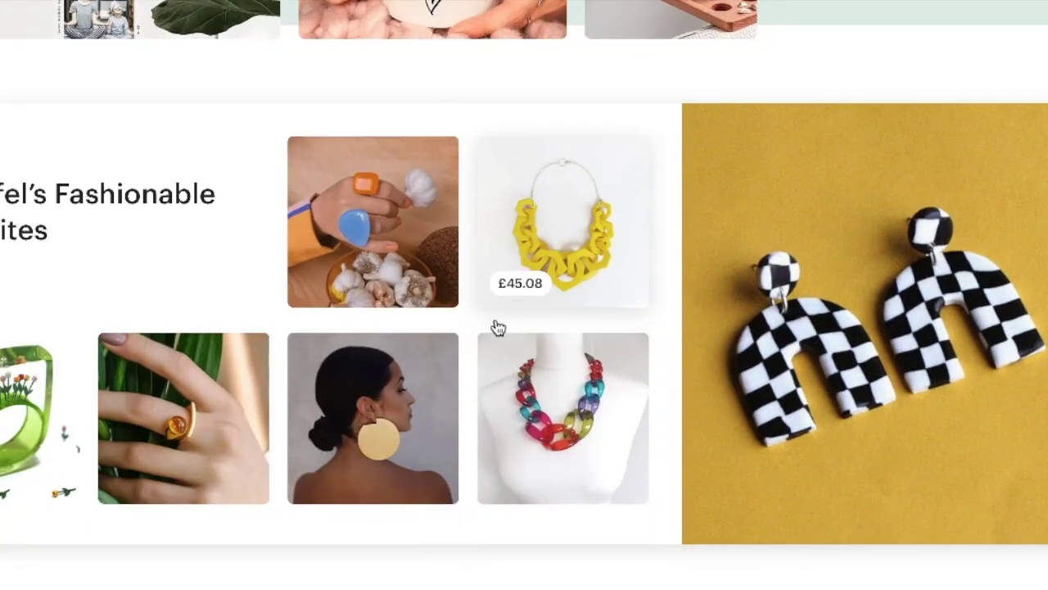